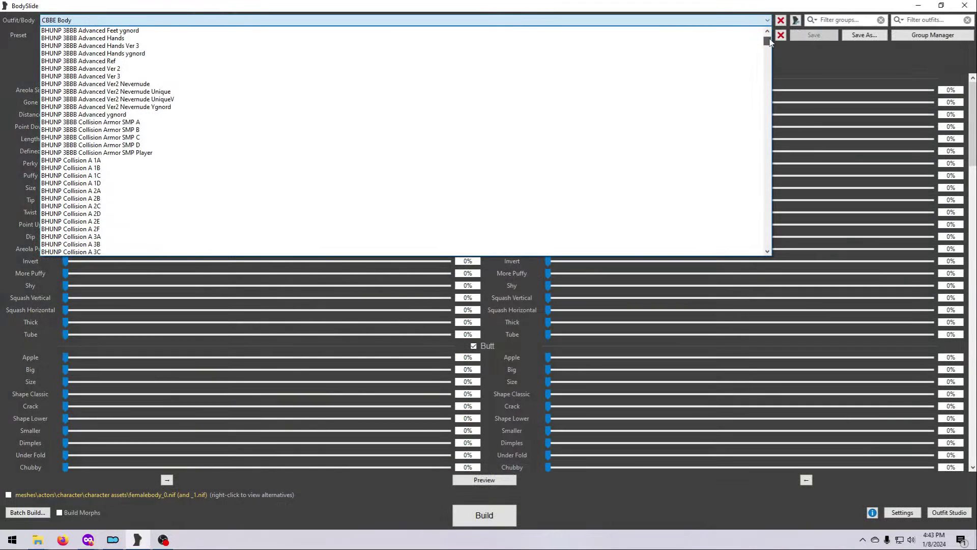
drag(768, 36, 752, 239)
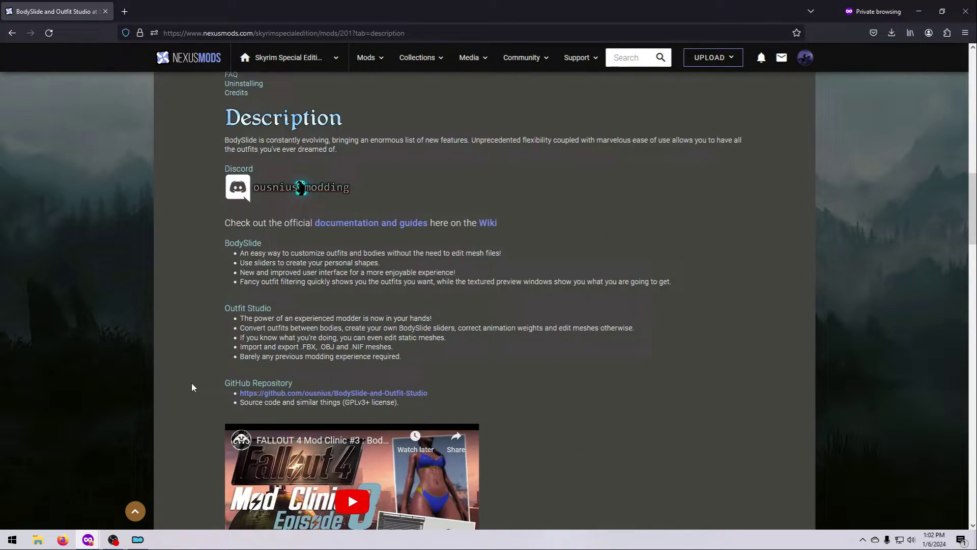
scroll(192, 383, down, 20)
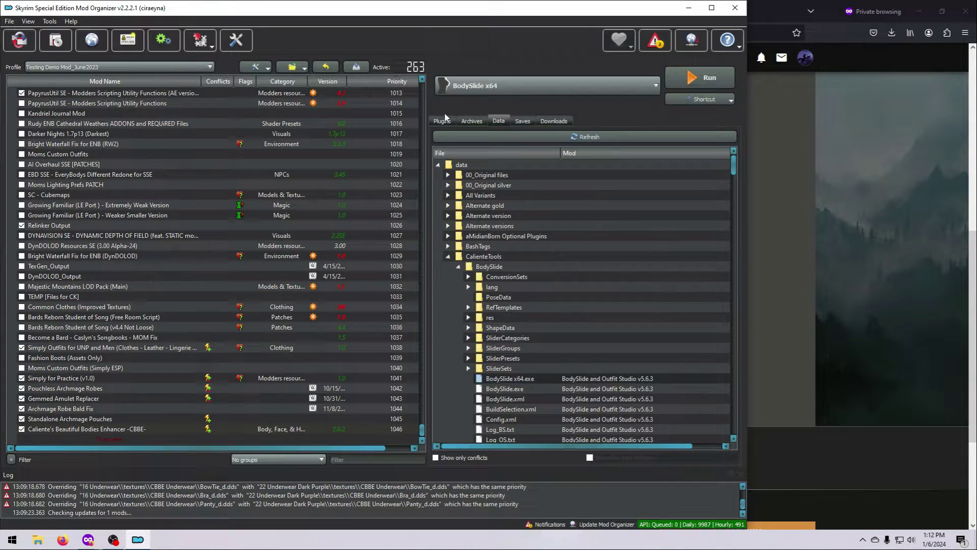
Switch to Mod Organizer, create an empty mod named "BodySlide Output", and enable it in the mod list
click(257, 67)
click(269, 93)
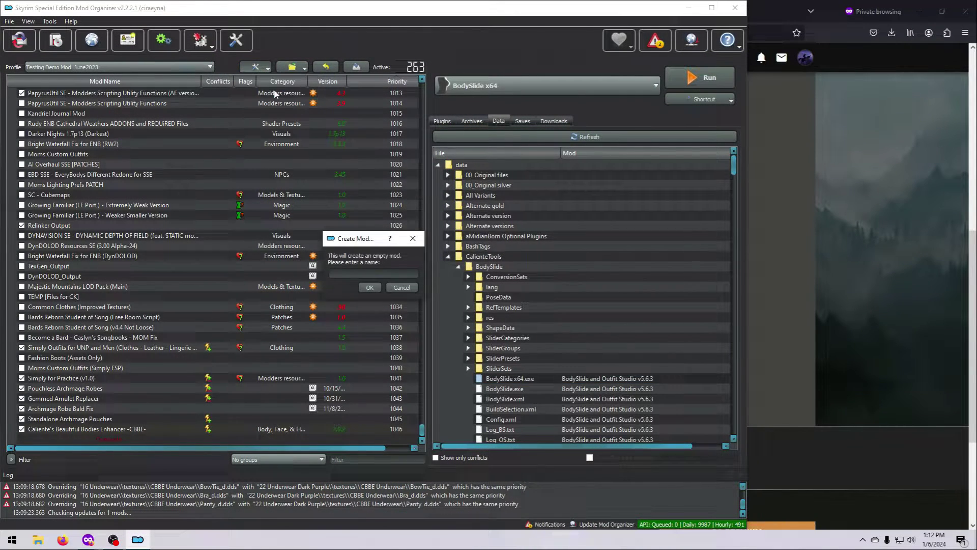
text(BodySlide Output)
click(364, 287)
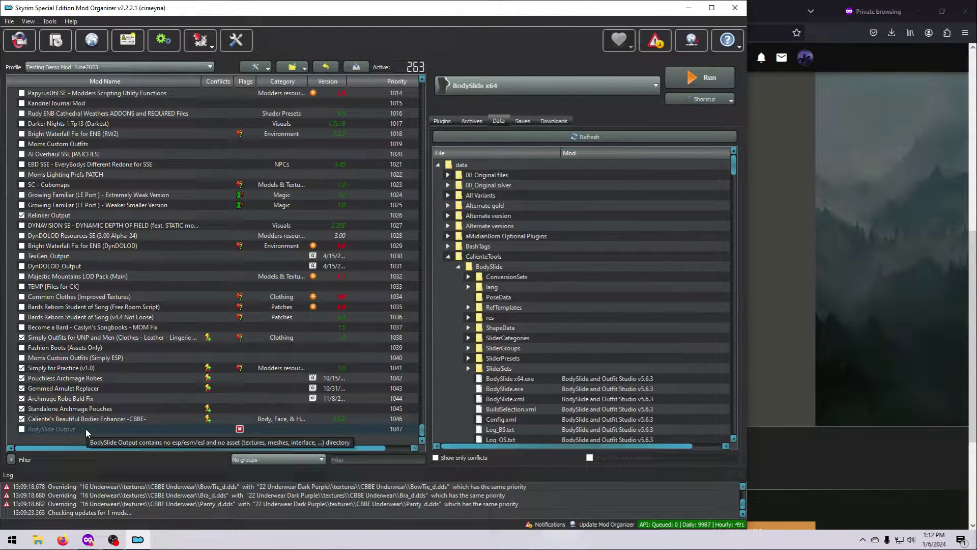
click(85, 428)
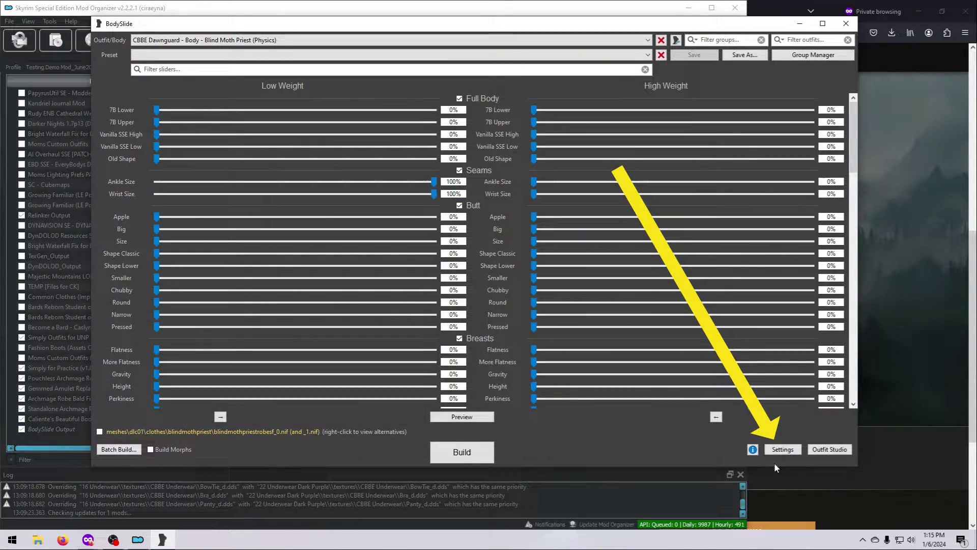
In BodySlide's advanced settings, browse for the output path and pick the BodySlide Output folder inside the MO2 mods folder
click(783, 449)
click(350, 137)
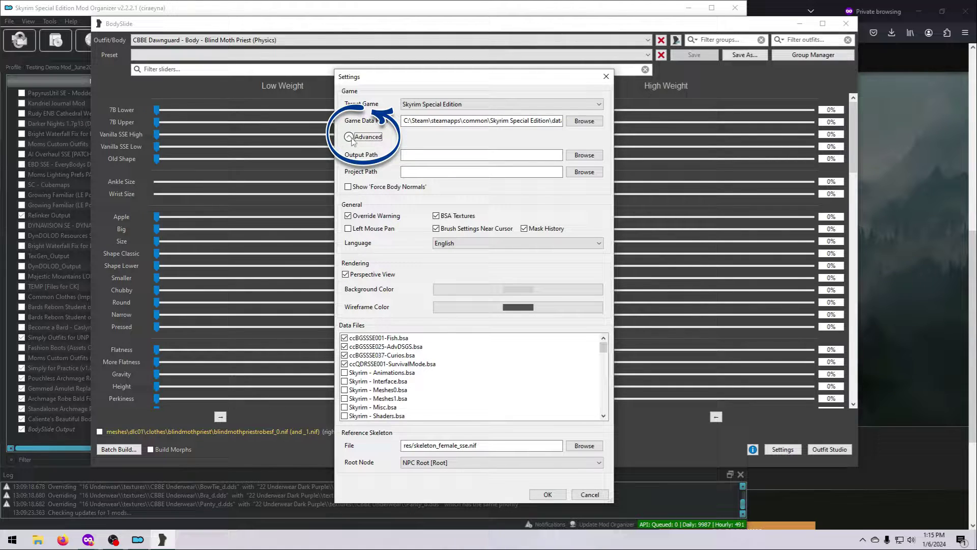
click(584, 154)
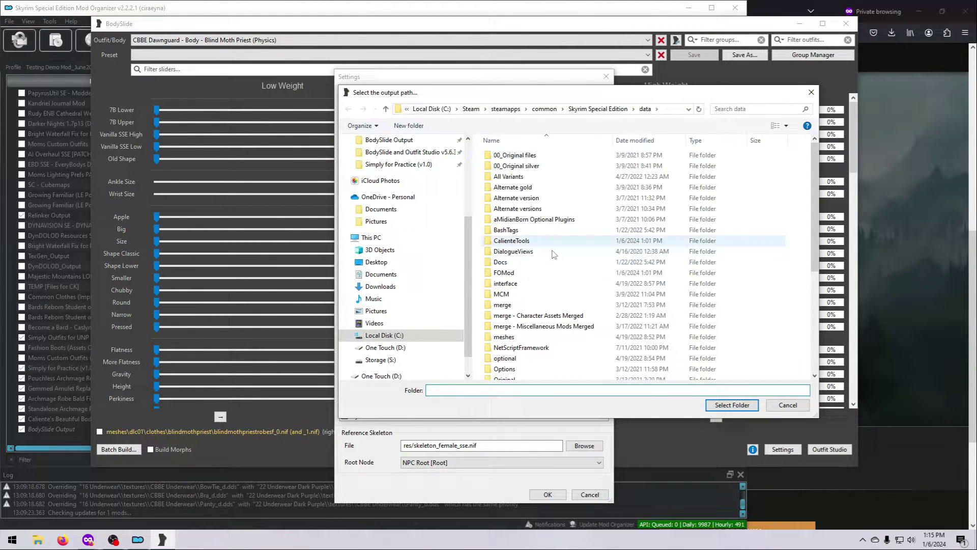
scroll(402, 245, up, 5)
click(373, 246)
scroll(545, 254, down, 15)
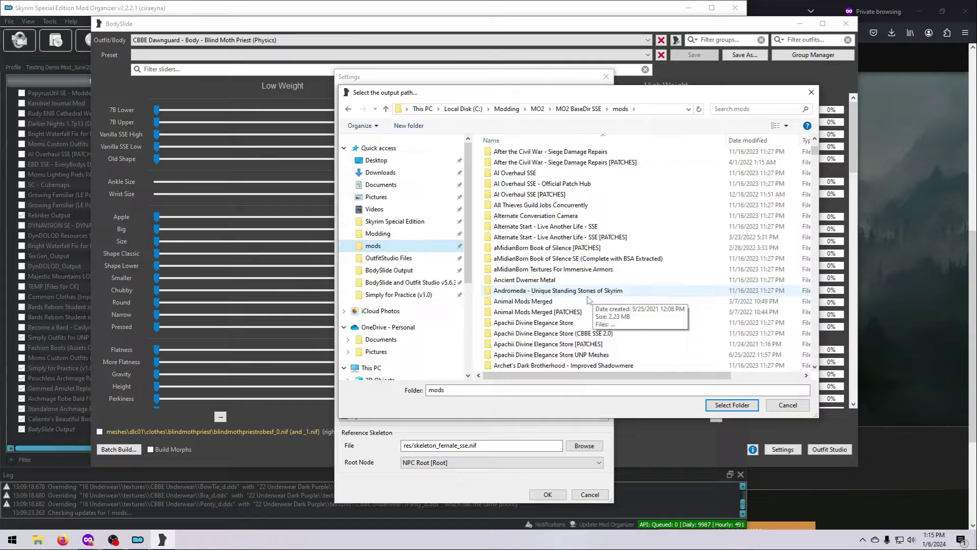
click(517, 205)
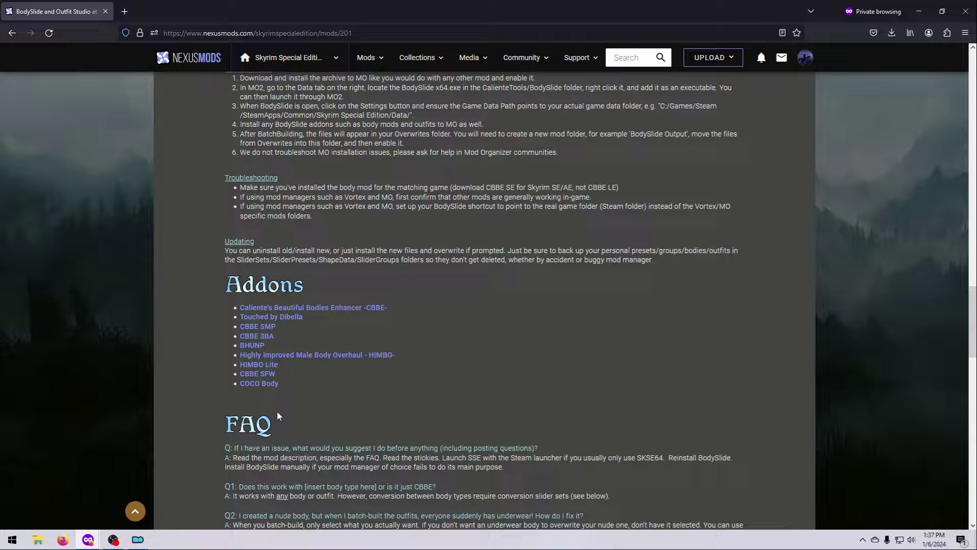
Open the Caliente's Beautiful Bodies Enhancer -CBBE- addon page in a new browser tab and manually download its v2.0.2 main file
right_click(319, 308)
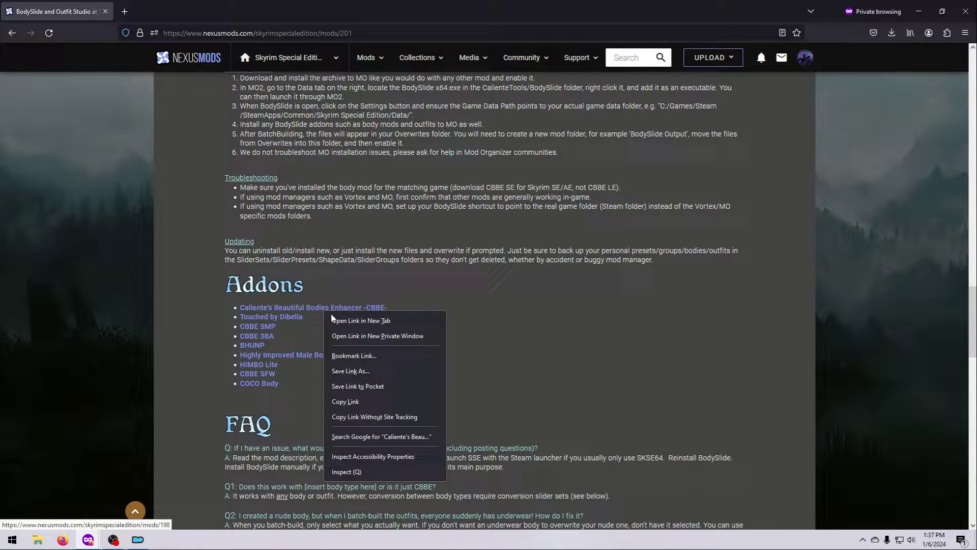
click(340, 315)
click(168, 11)
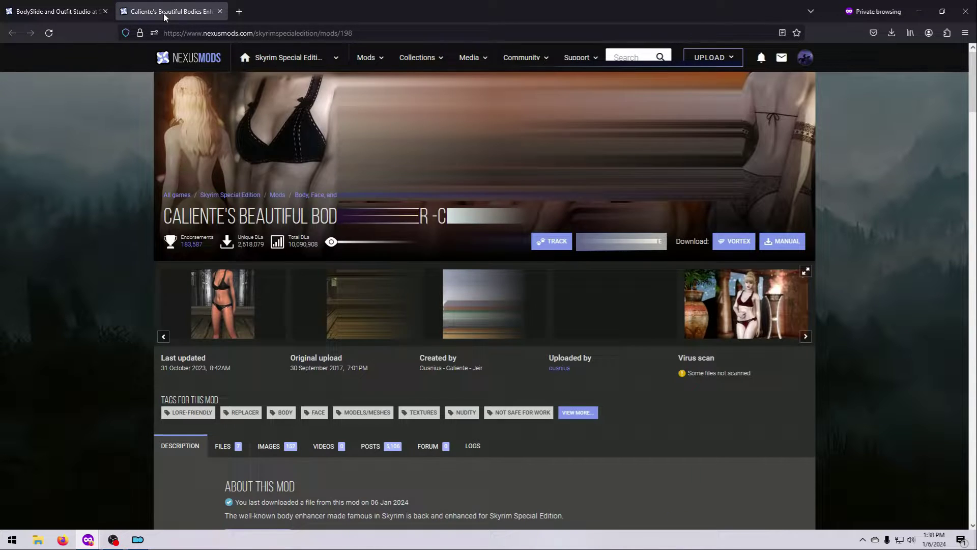
scroll(264, 258, down, 3)
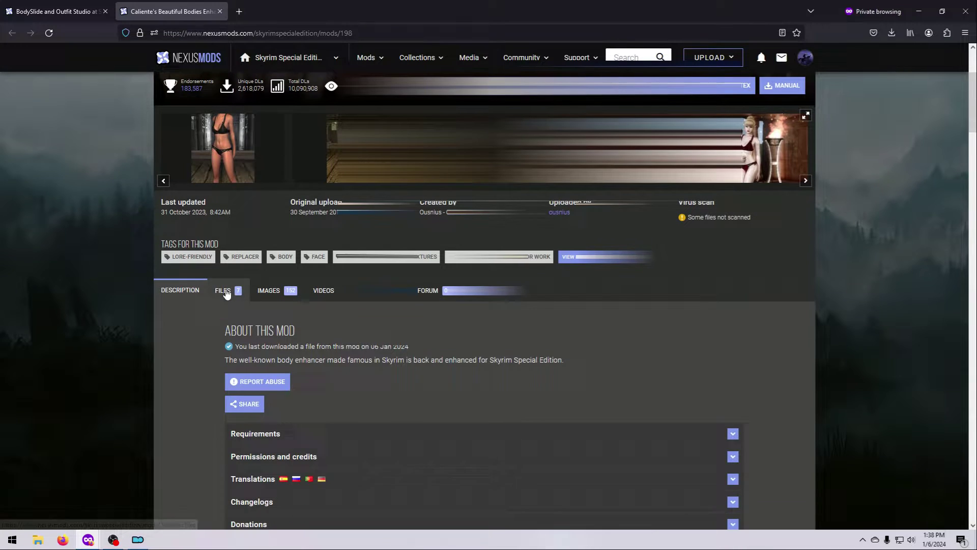
click(226, 292)
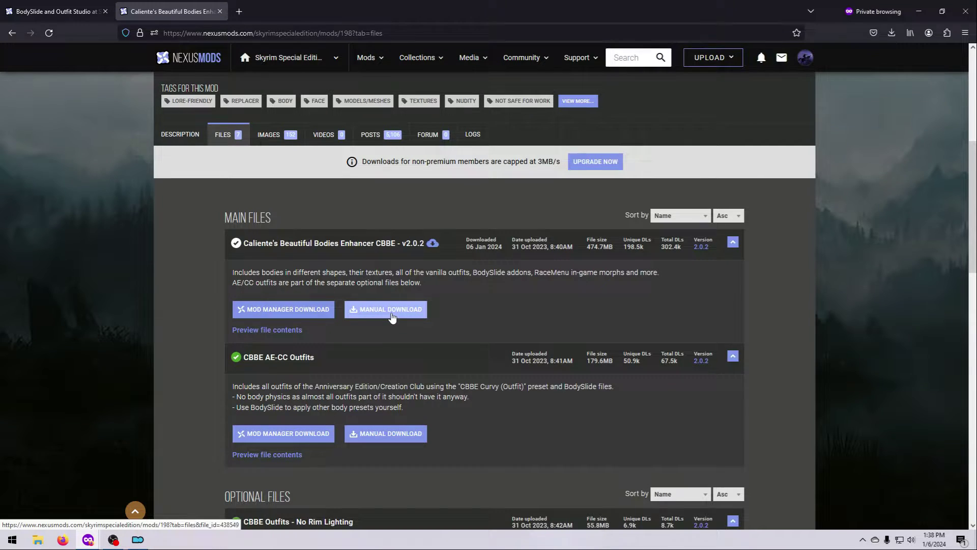
click(392, 316)
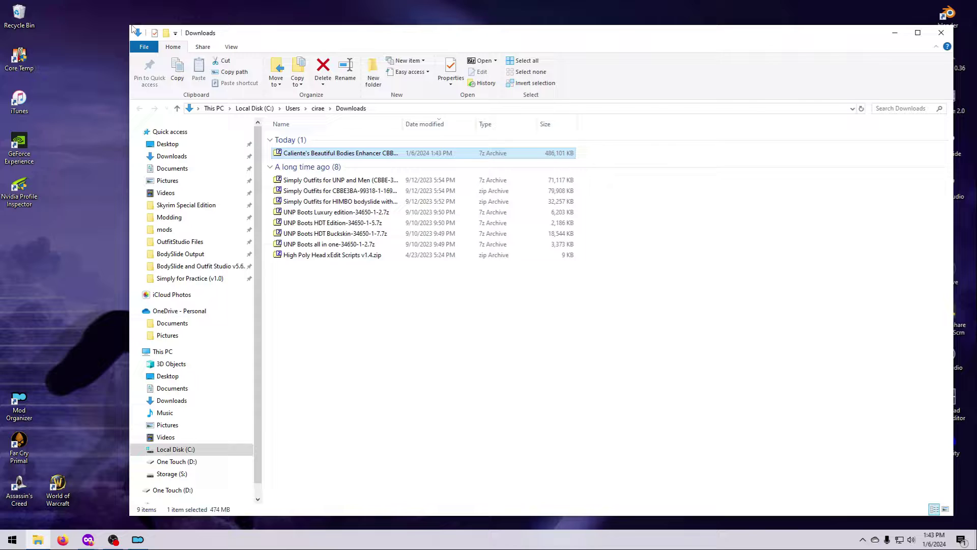
Open the downloaded CBBE archive in 7-Zip and select the CalienteTools folder inside "00 Required (Slim)"
drag(132, 27, 505, 56)
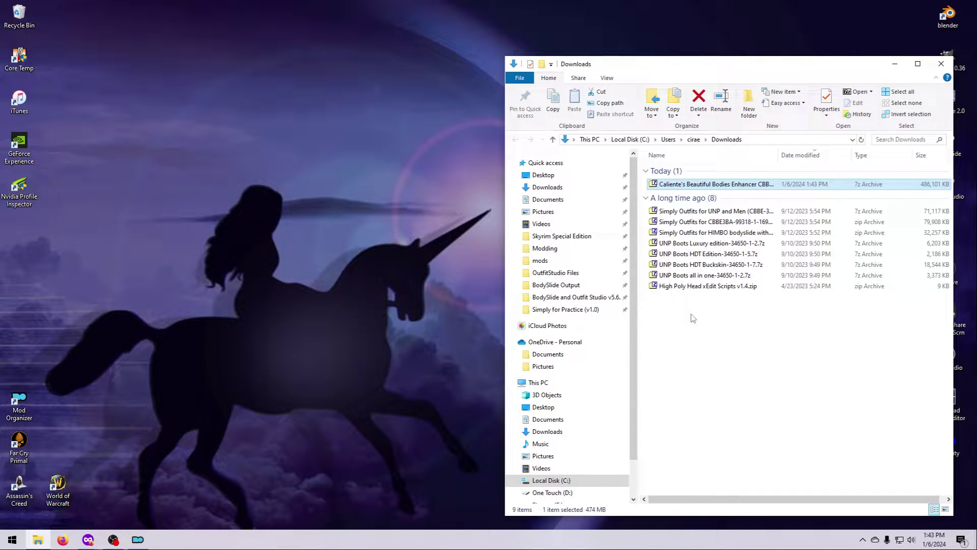
double_click(673, 186)
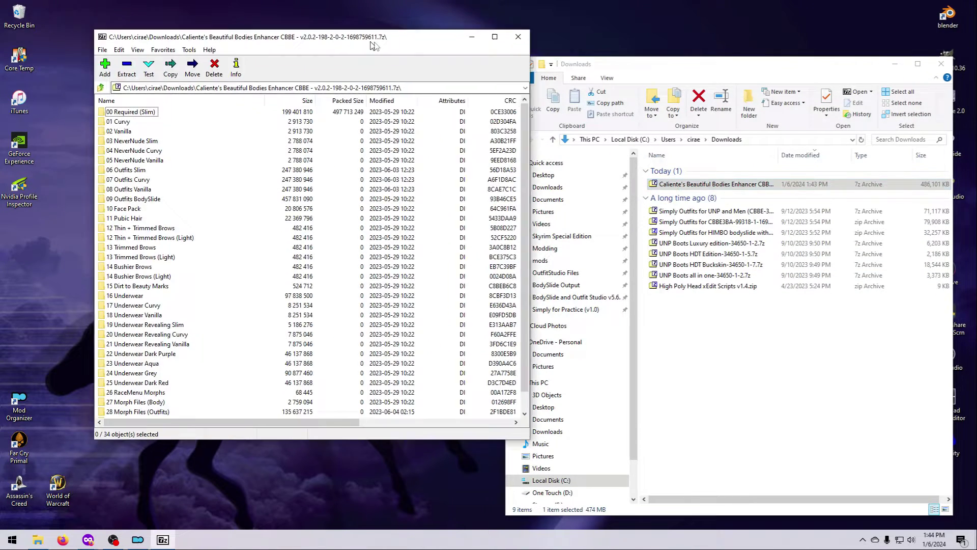
drag(371, 42, 790, 37)
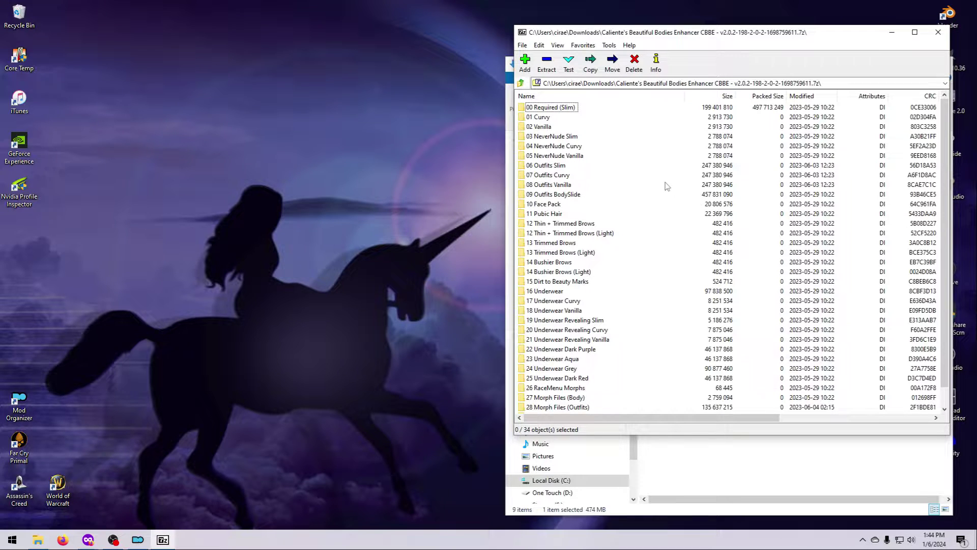
click(540, 108)
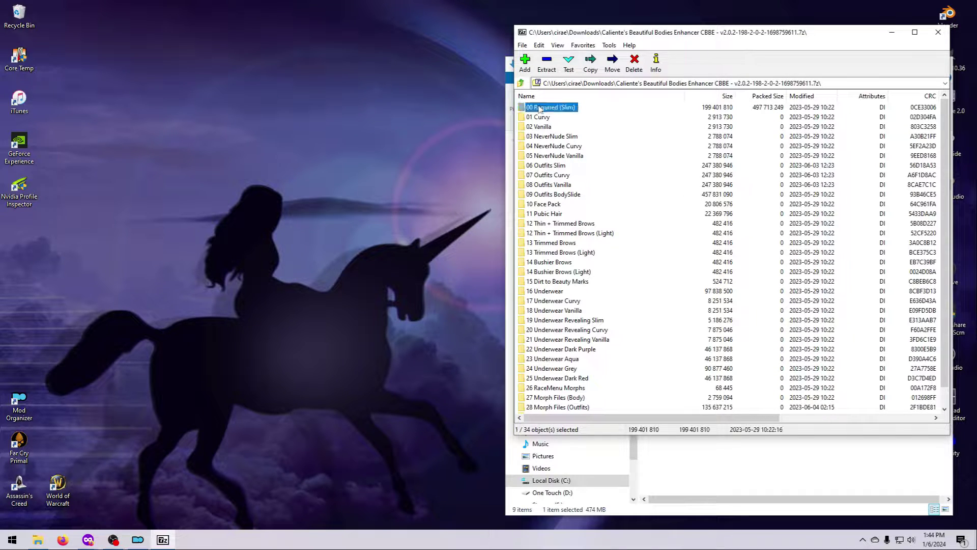
double_click(574, 111)
click(554, 110)
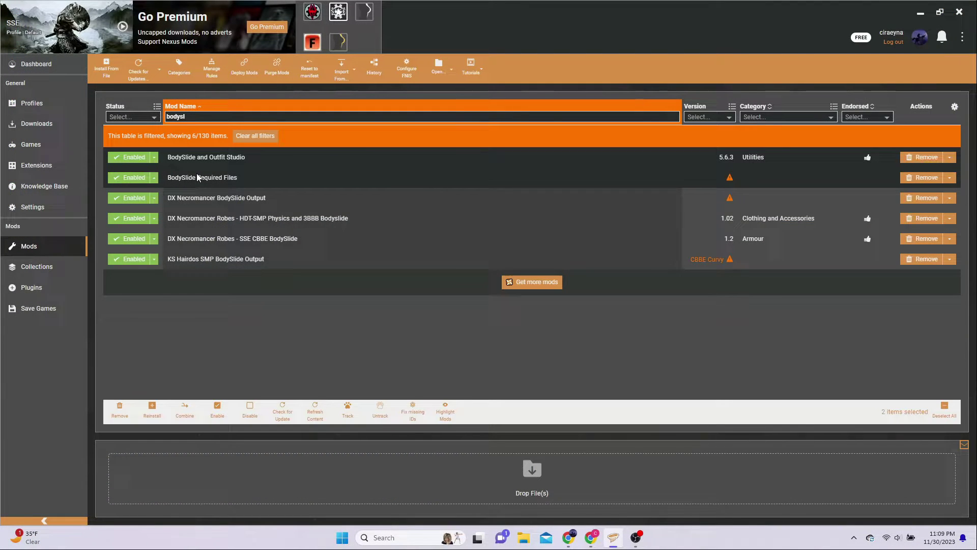
In Vortex, combine BodySlide Required Files into BodySlide and Outfit Studio, and accept the external changes with "Use newer file"
click(185, 409)
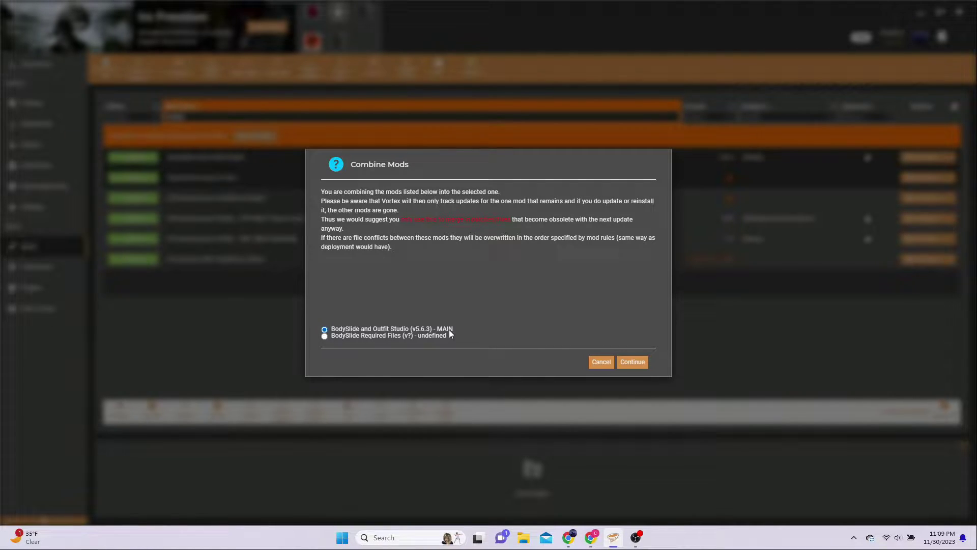
click(637, 362)
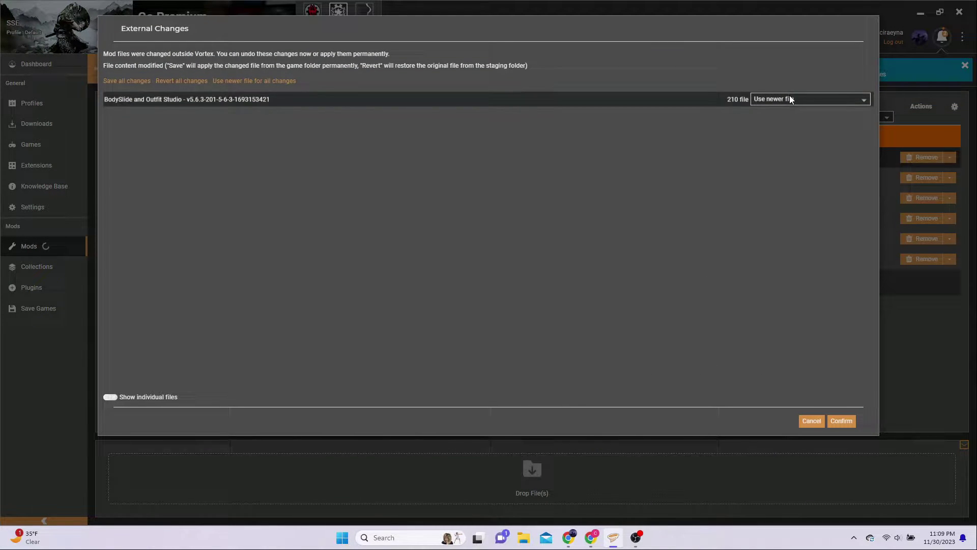
click(843, 421)
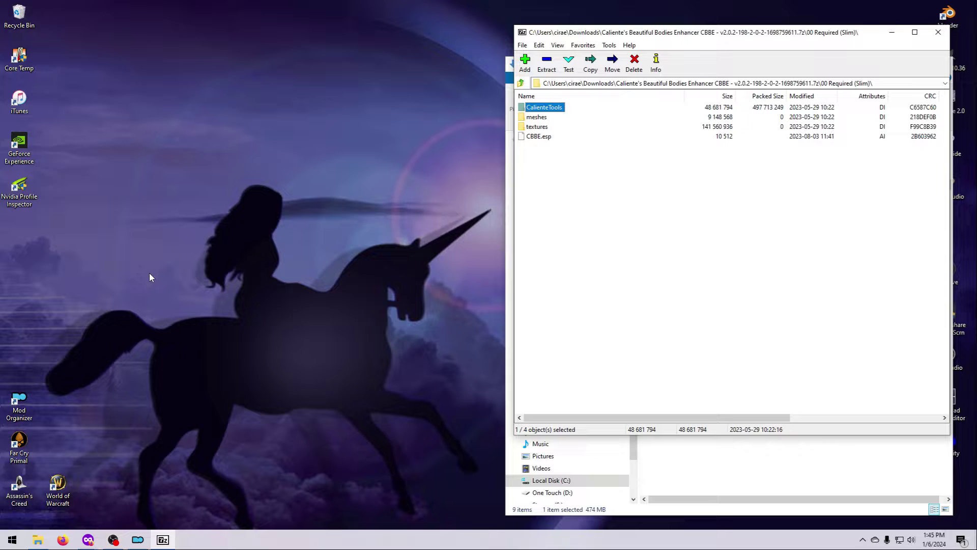
Create a new folder on the desktop named "BodySlide Files for CBBE"
right_click(160, 254)
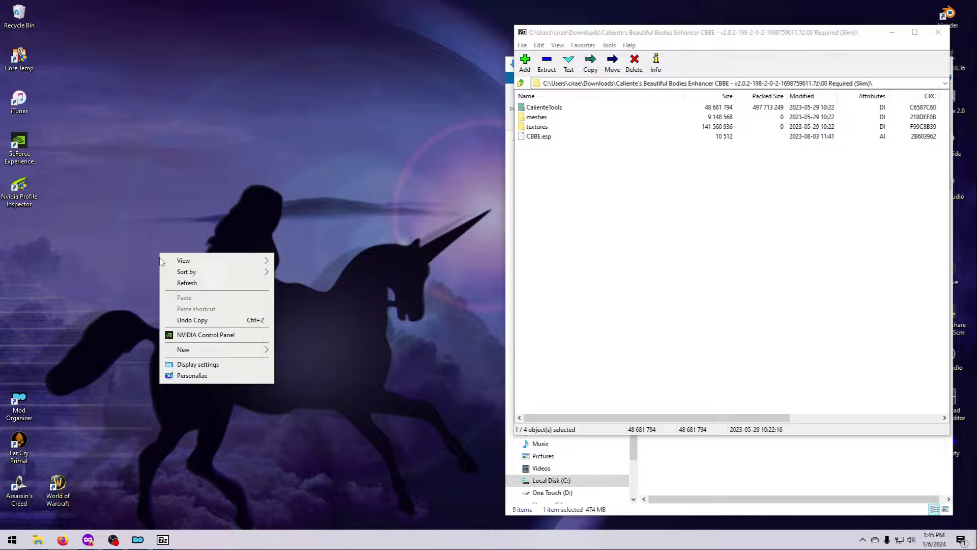
mouse_move(206, 352)
click(298, 351)
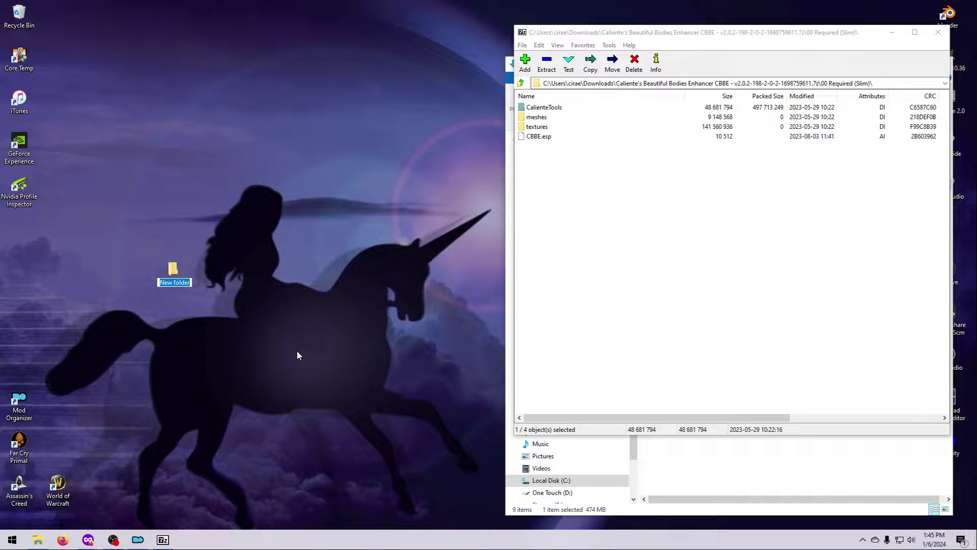
text(BodySlide Files for CBBE)
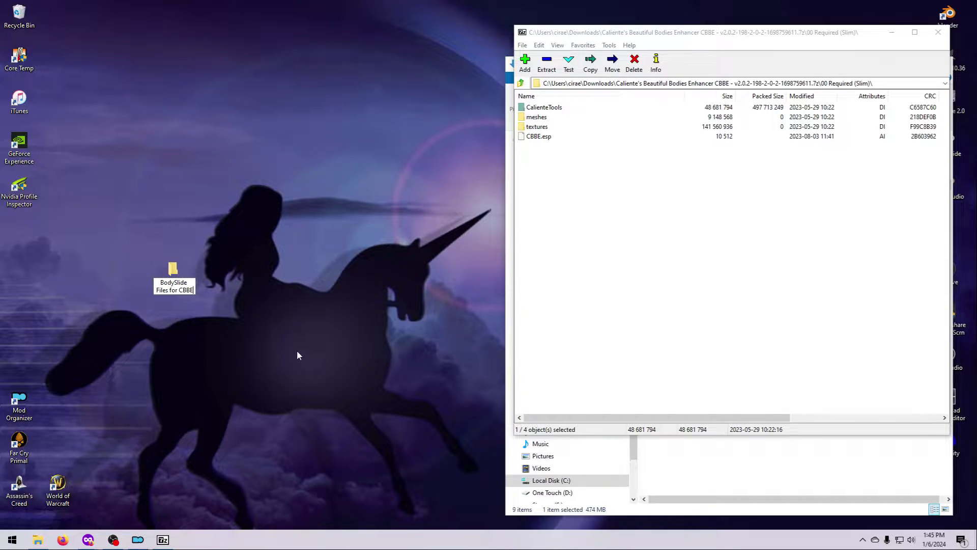
key(Return)
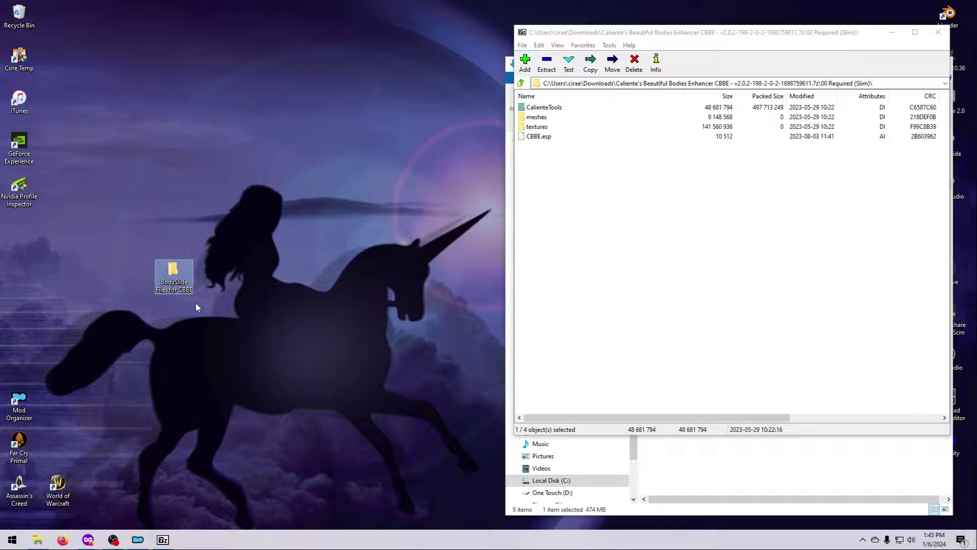
Open the BodySlide Files for CBBE folder beside the archive window and extract the CalienteTools folder into it
double_click(176, 278)
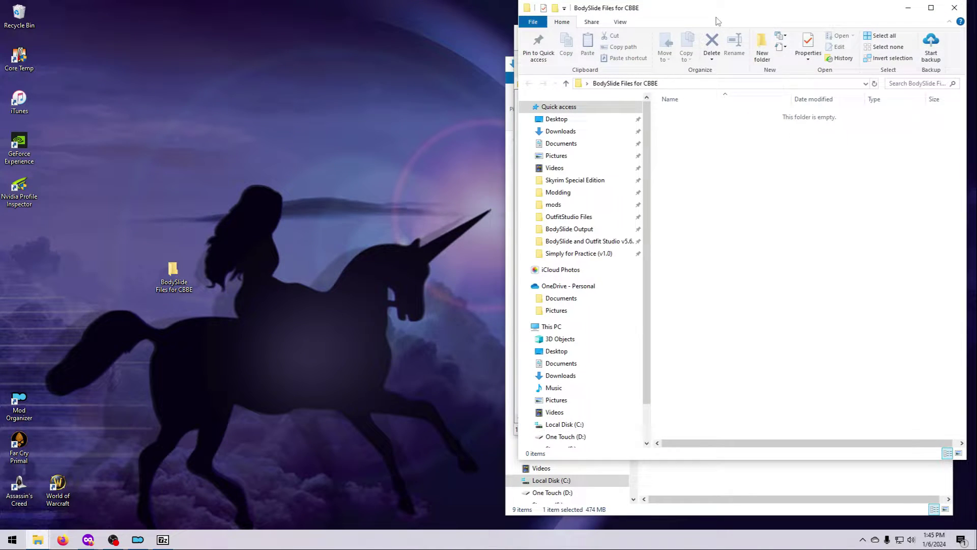
drag(718, 19, 227, 33)
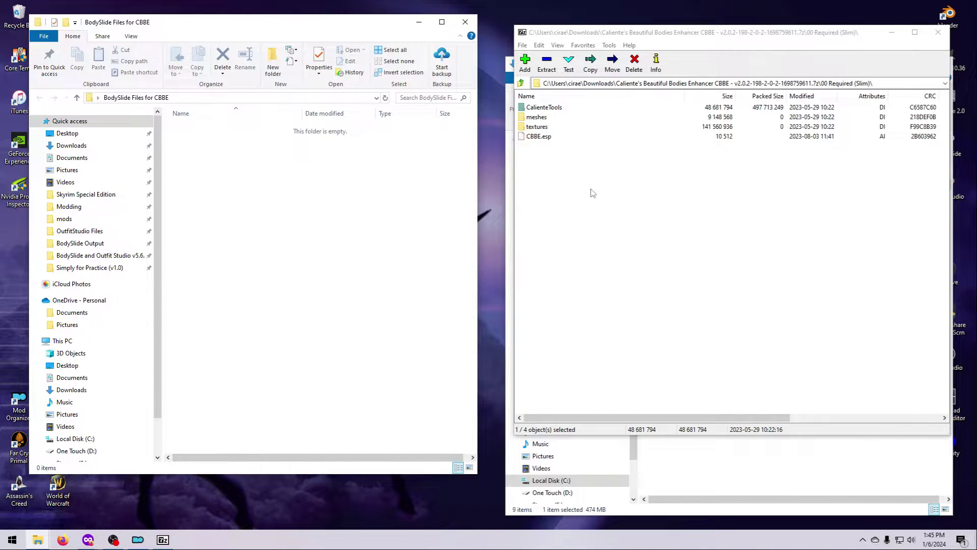
click(564, 108)
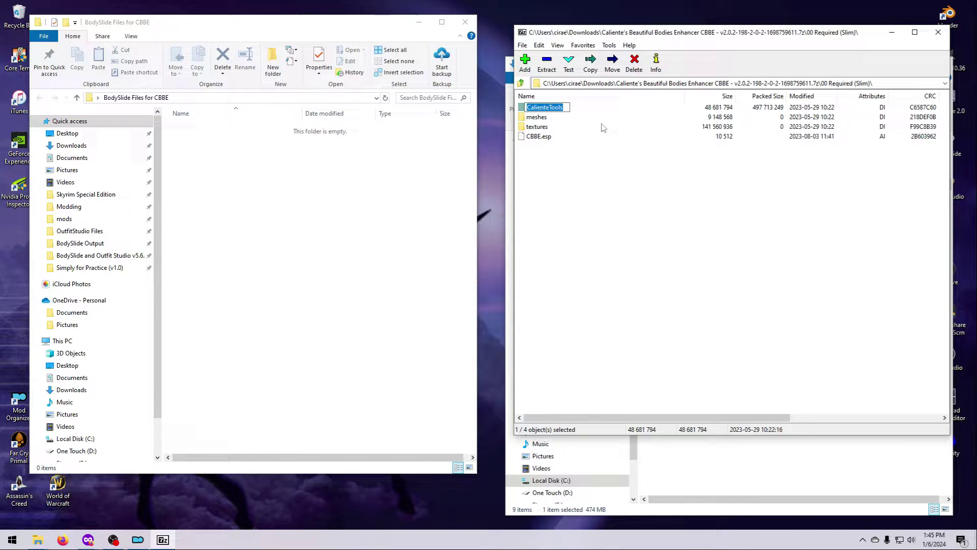
key(Escape)
drag(561, 111, 241, 195)
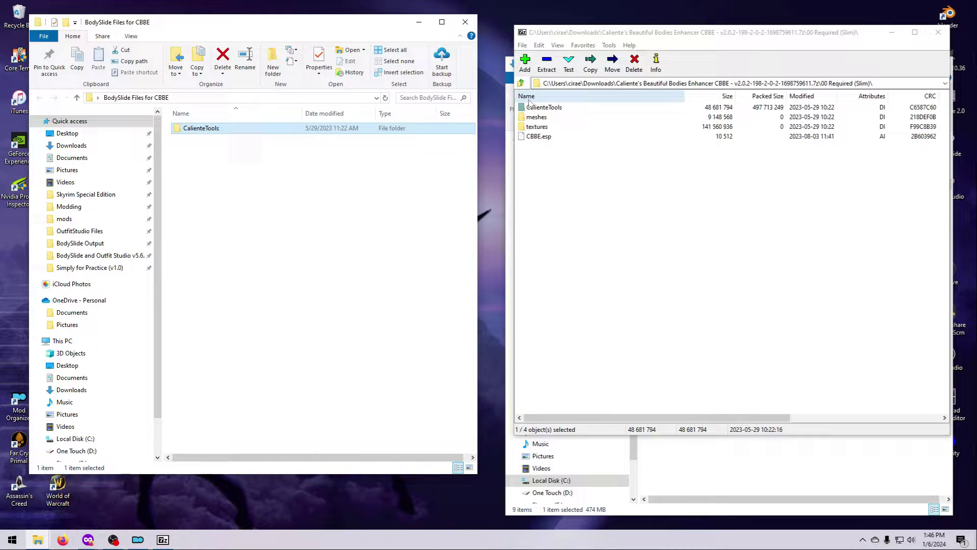
Extract the textures folder from the archive's "16 Underwear" folder into BodySlide Files for CBBE, and open the extracted copy
click(522, 83)
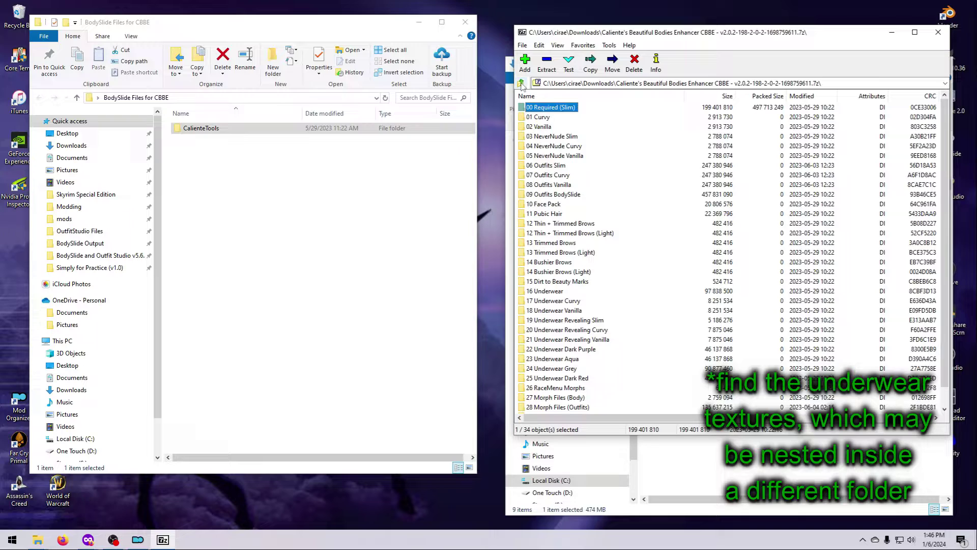
double_click(554, 292)
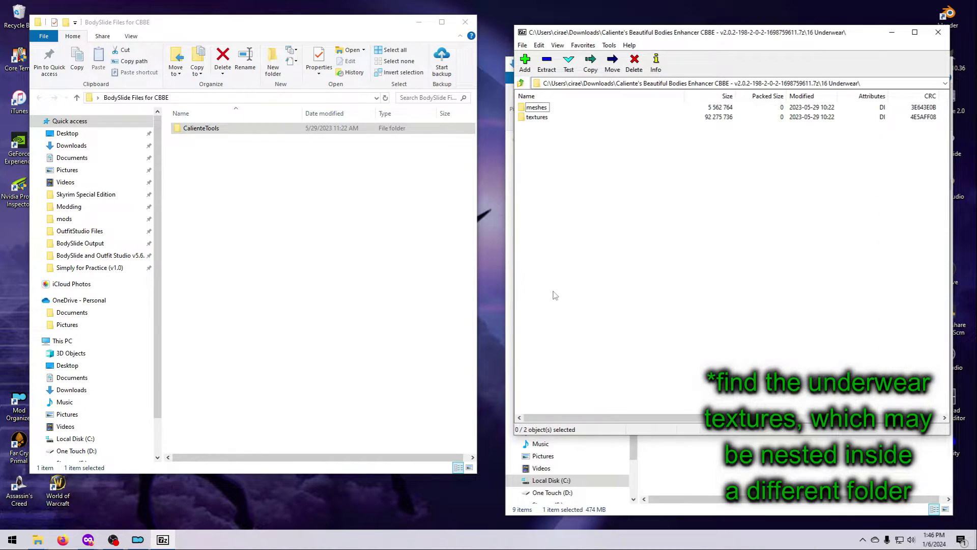
click(538, 118)
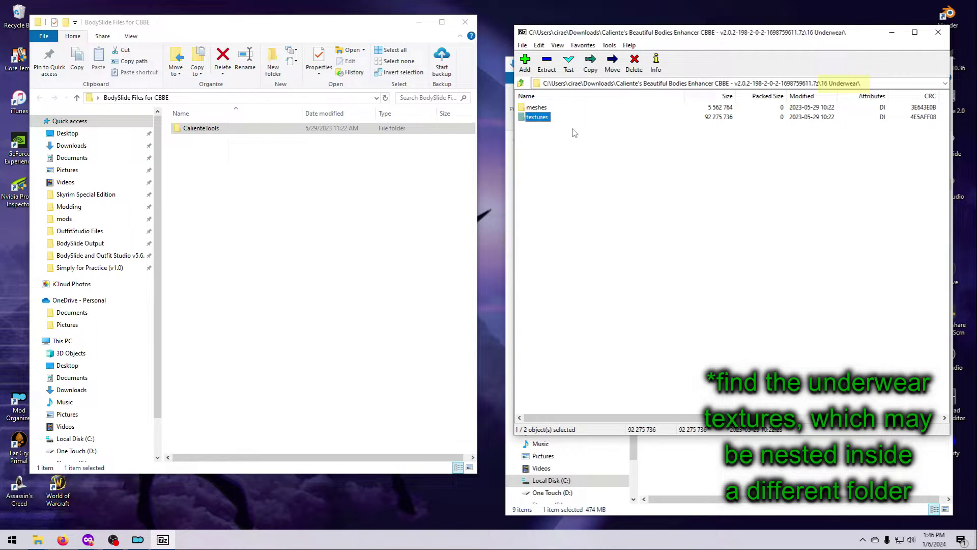
drag(543, 118, 311, 259)
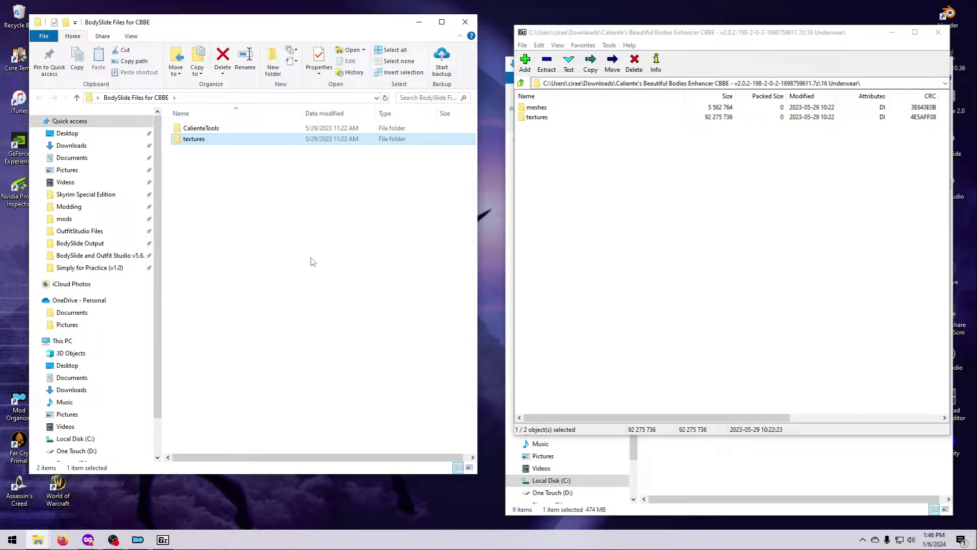
double_click(194, 141)
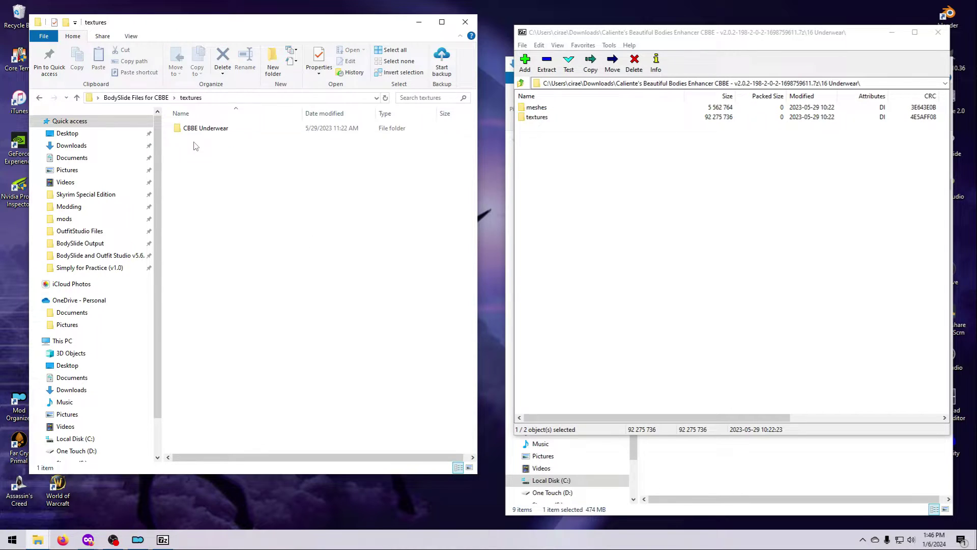
Check the extracted CBBE Underwear textures, and extract the archive's "23 Underwear Aqua" textures folder into BodySlide Files for CBBE, replacing the existing files
double_click(206, 130)
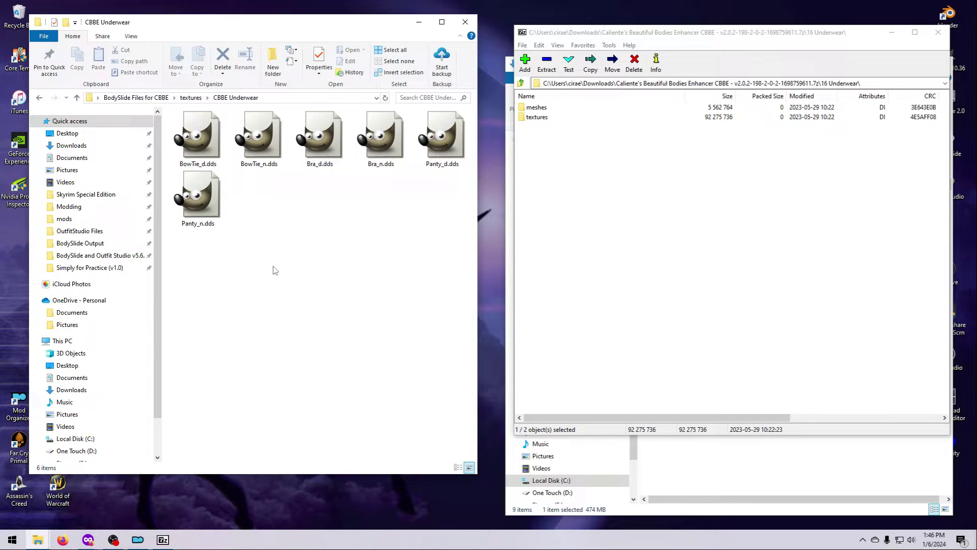
click(163, 98)
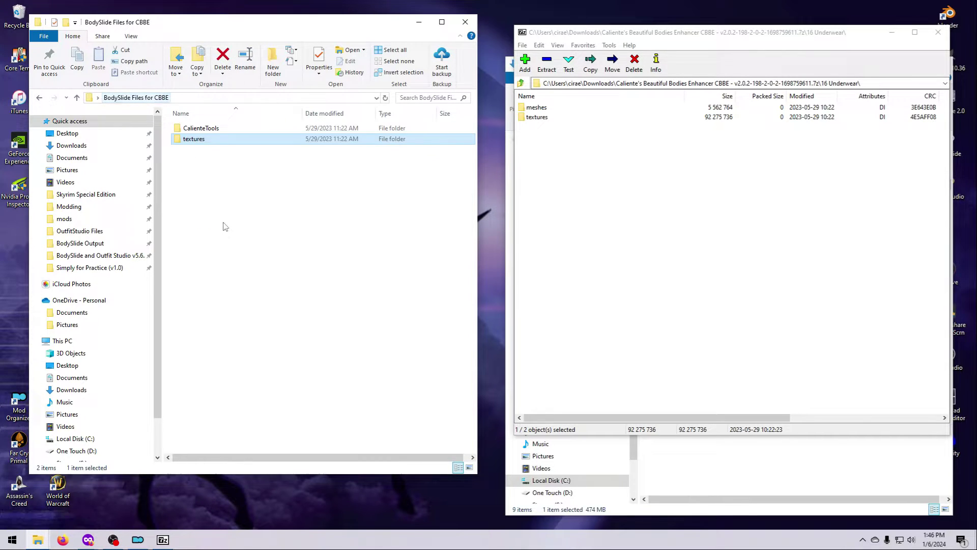
click(520, 83)
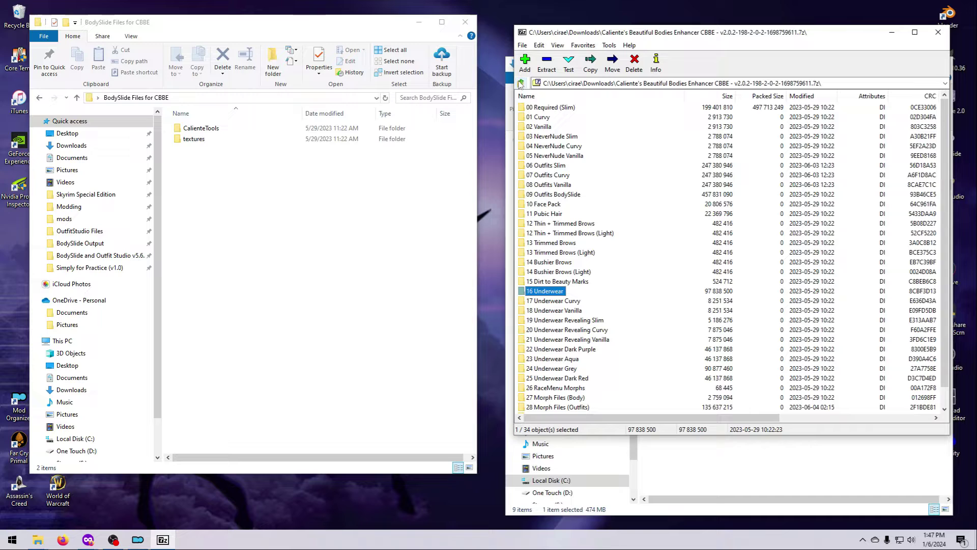
scroll(612, 281, down, 1)
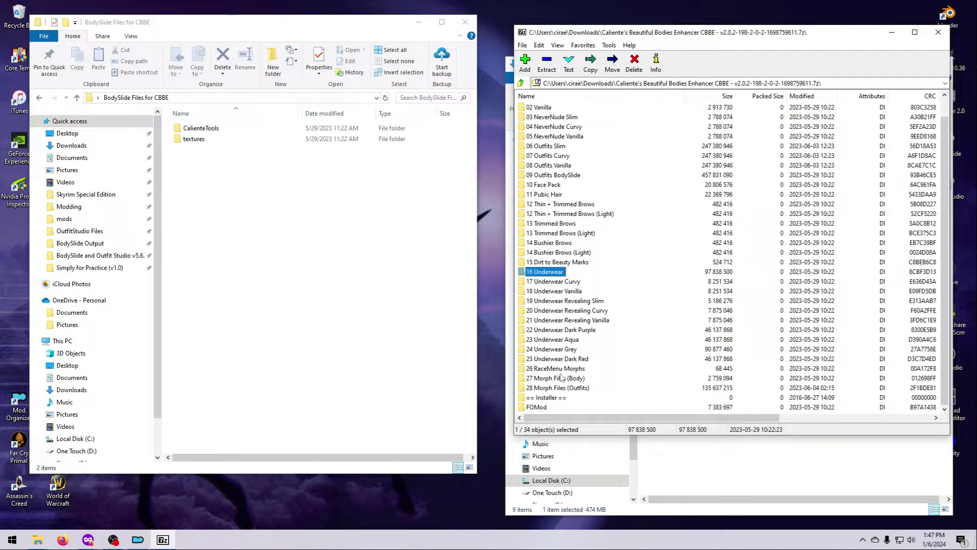
double_click(559, 341)
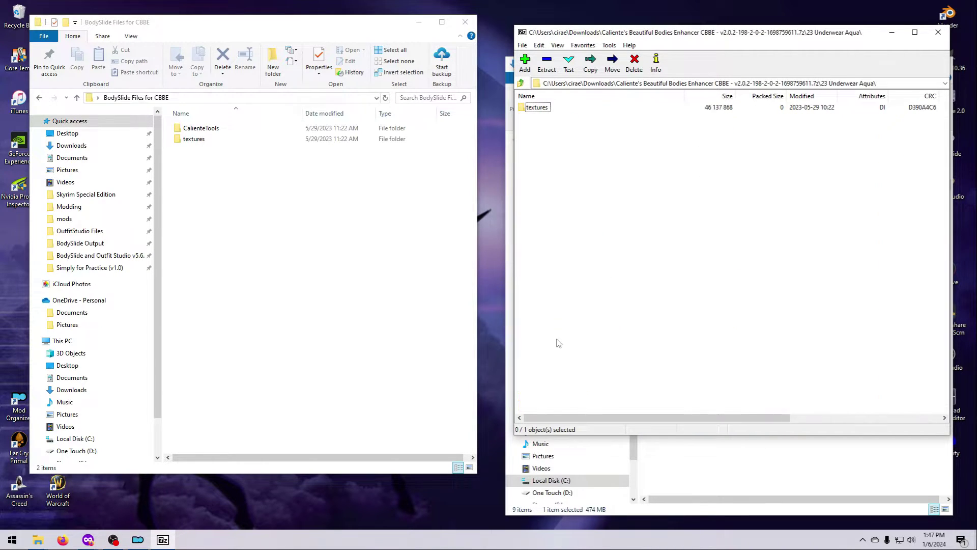
click(539, 108)
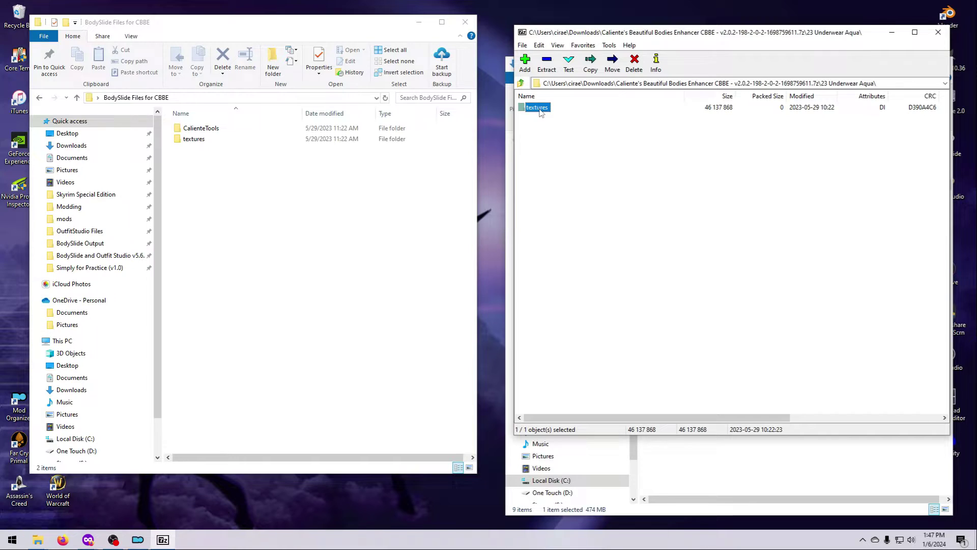
drag(540, 112, 284, 244)
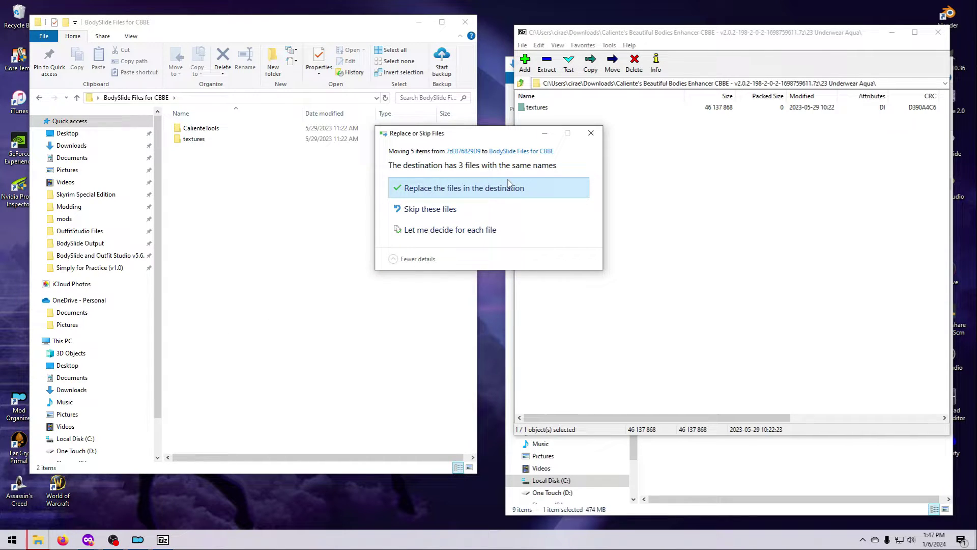
click(411, 190)
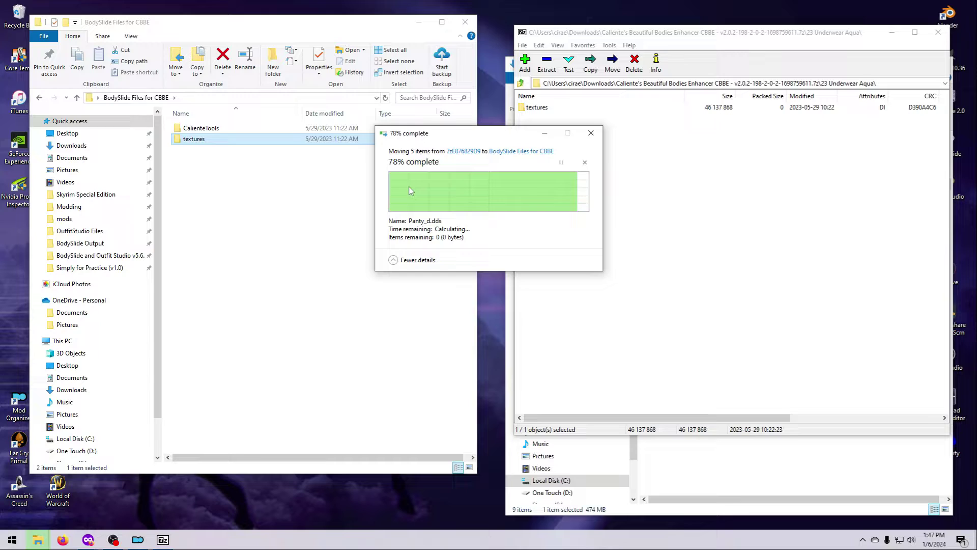
click(242, 205)
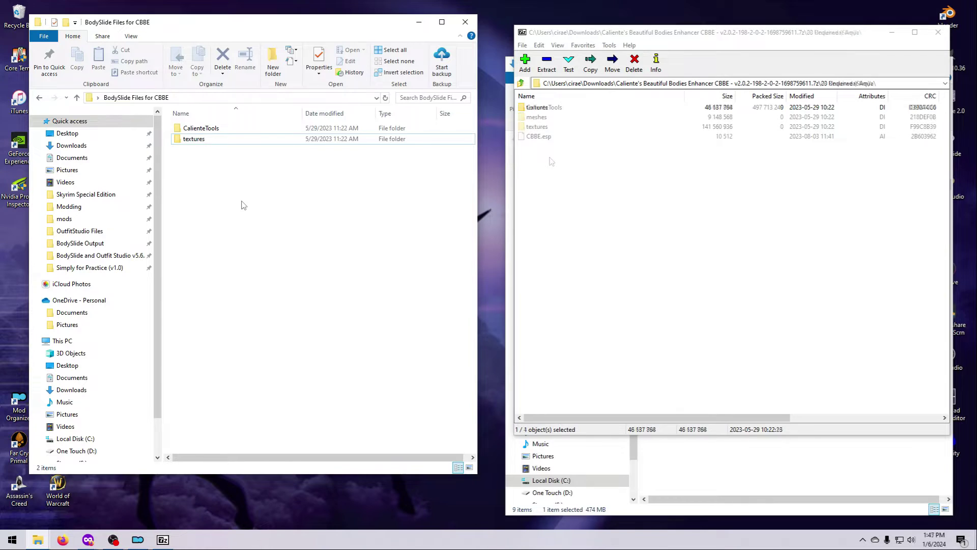
Browse the body textures in the archive under 00 Required (Slim)\textures\actors\character
click(548, 128)
double_click(539, 127)
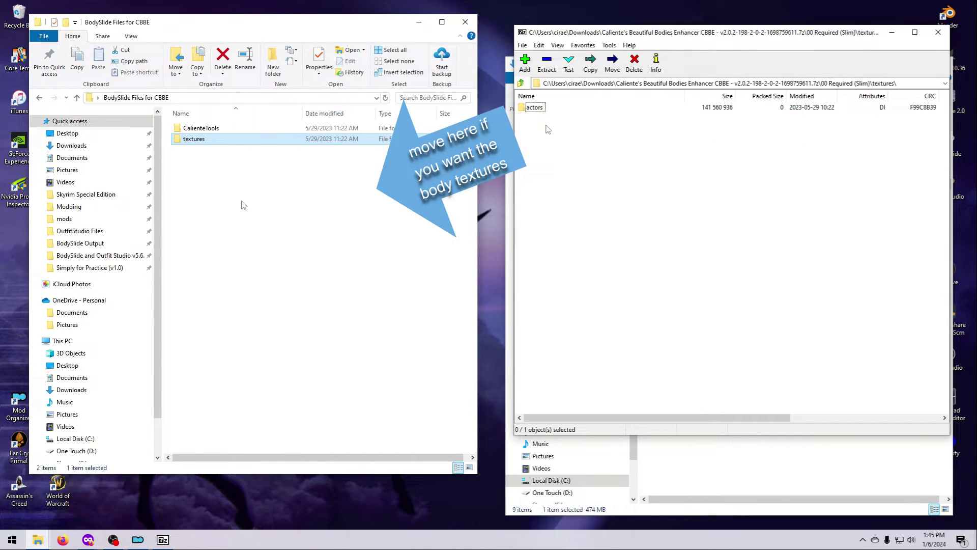
double_click(534, 107)
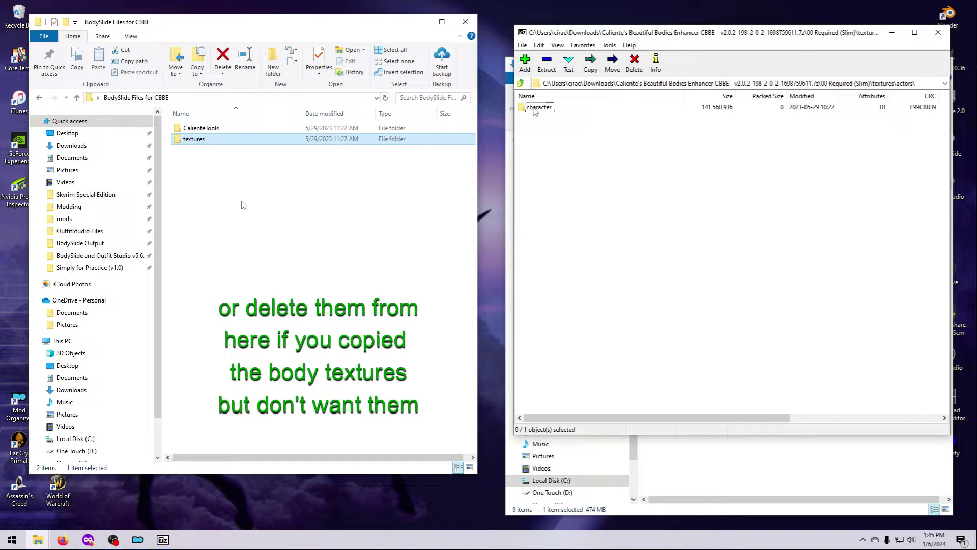
double_click(534, 107)
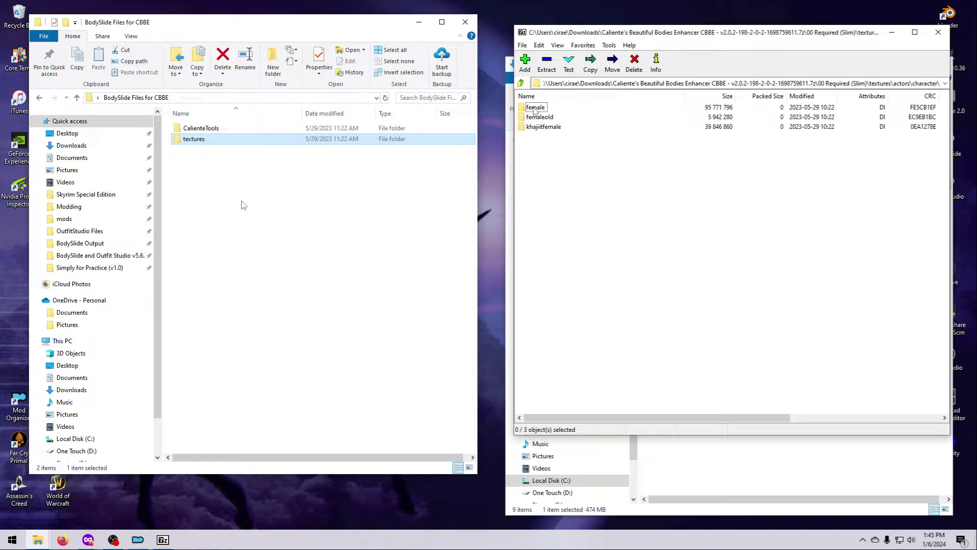
key(Return)
Close the folder and archive windows and line up the BodySlide Files for CBBE folder with the outermost desktop icons
click(465, 22)
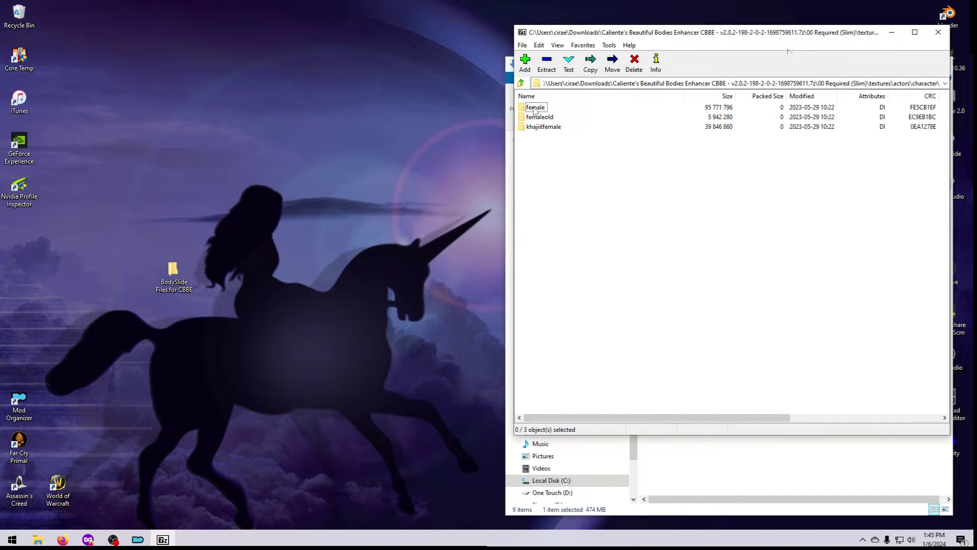
click(938, 33)
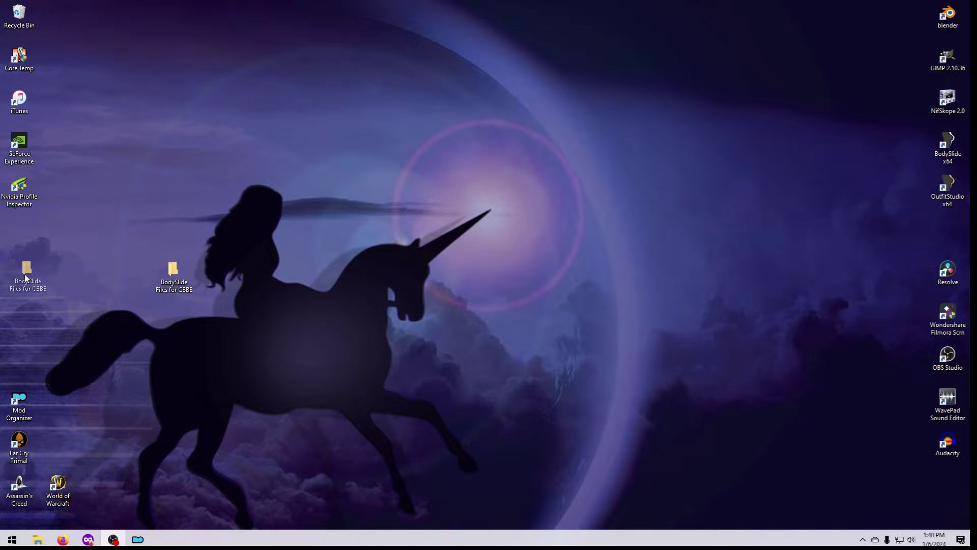
drag(24, 273, 25, 274)
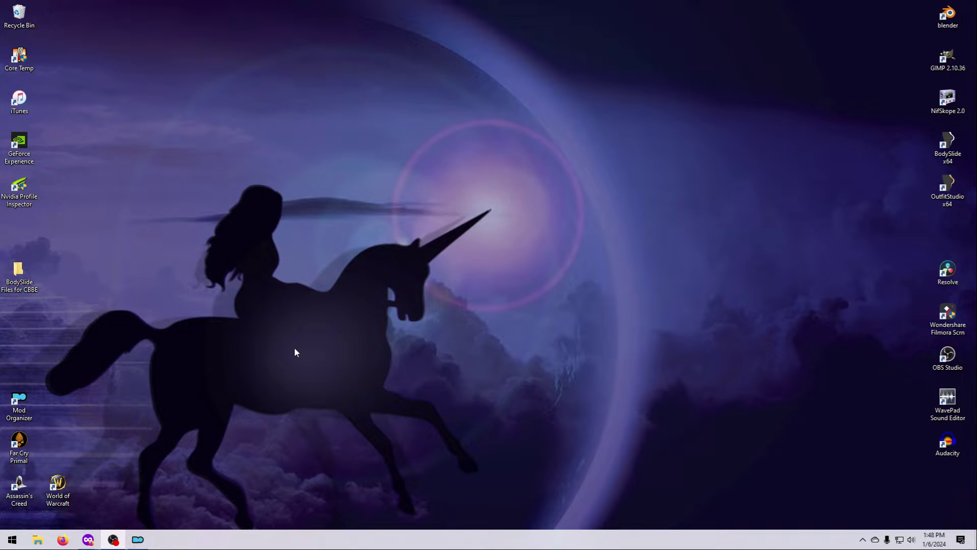
Open the MO2 mods folder in File Explorer and widen its window beside the desktop folder
click(38, 539)
drag(327, 28, 617, 33)
click(363, 229)
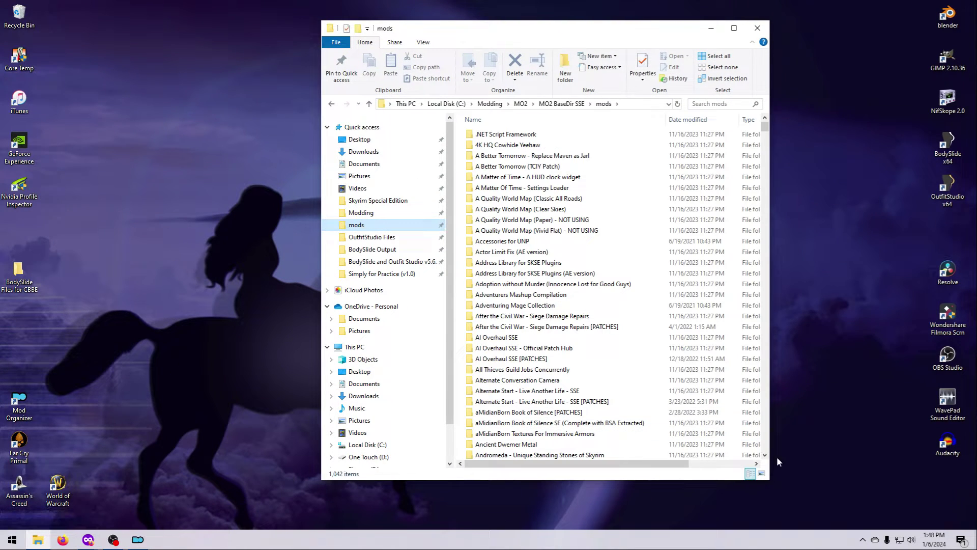
drag(775, 484, 882, 485)
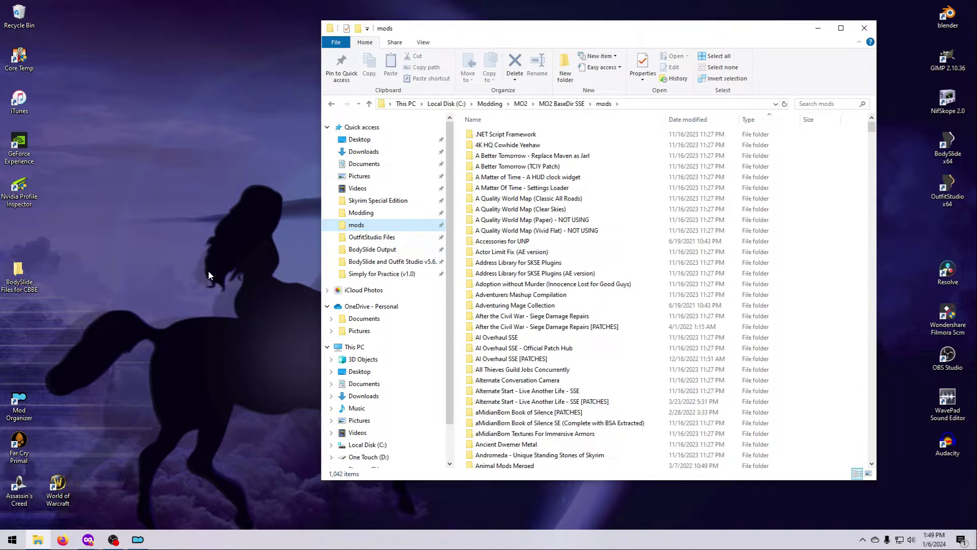
Move the BodySlide Files for CBBE folder from the desktop into the MO2 mods folder
click(21, 273)
drag(22, 274, 829, 117)
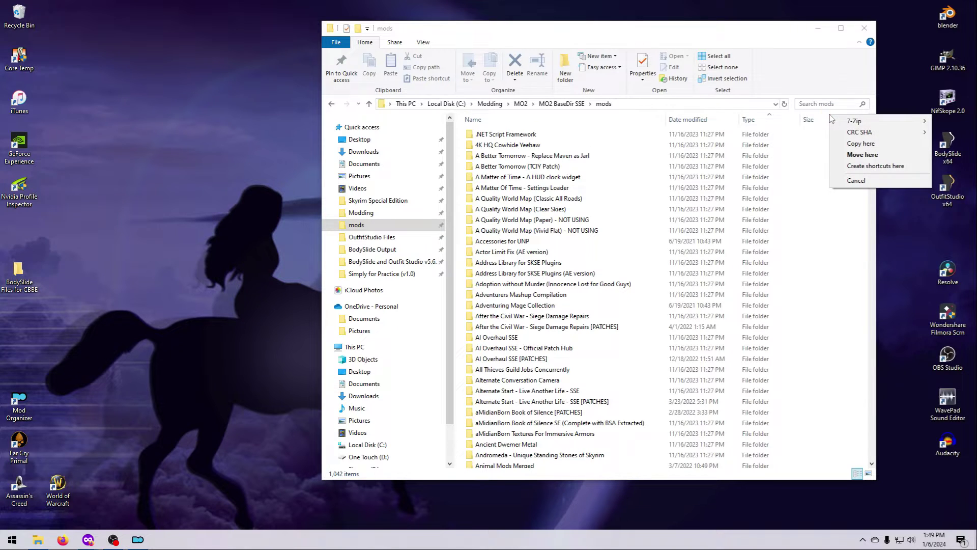
click(860, 158)
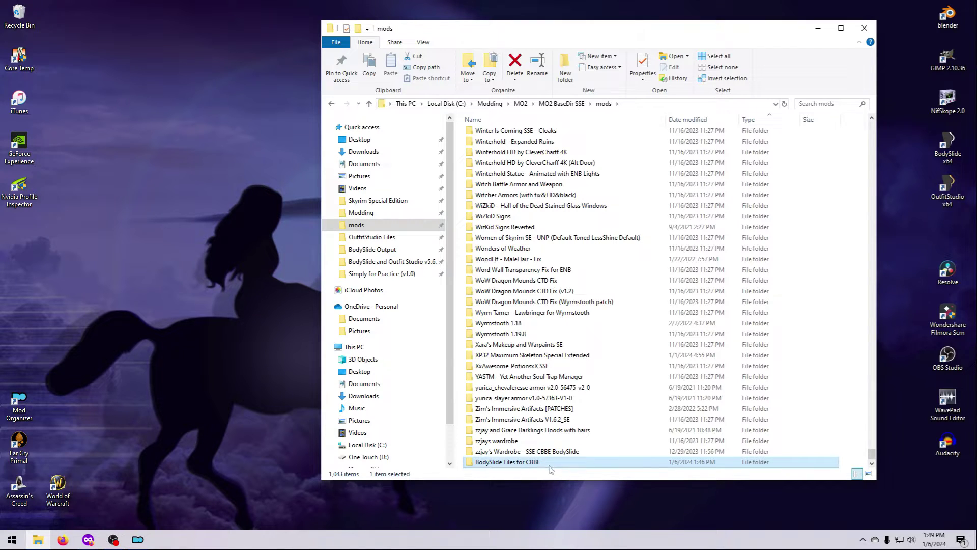
mouse_move(538, 467)
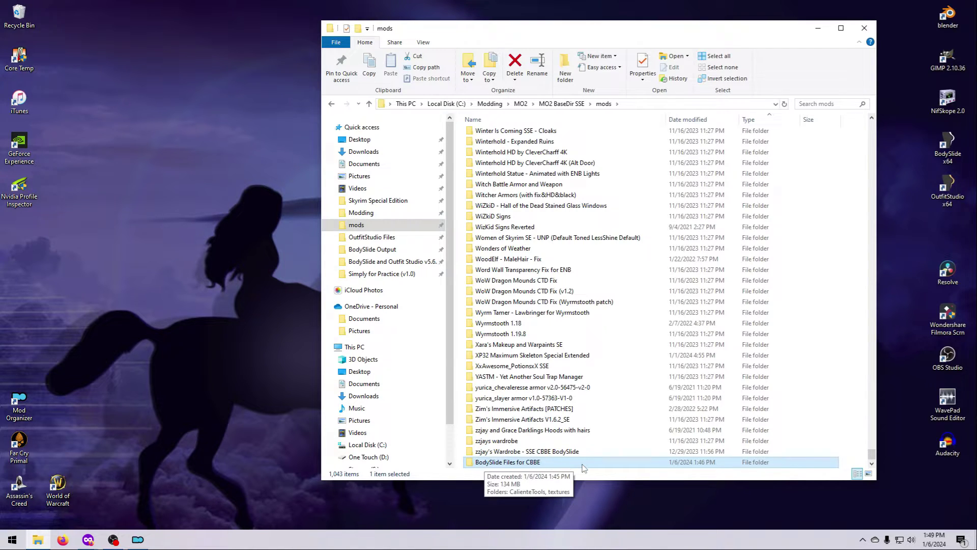
Switch to Mod Organizer, refresh the mod list and enable the BodySlide Files for CBBE mod
click(148, 542)
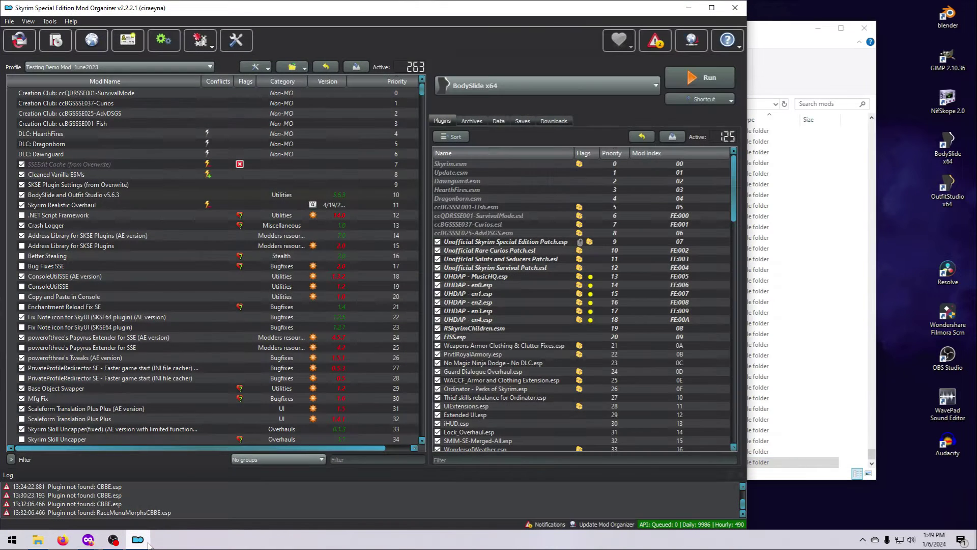
click(265, 68)
click(257, 146)
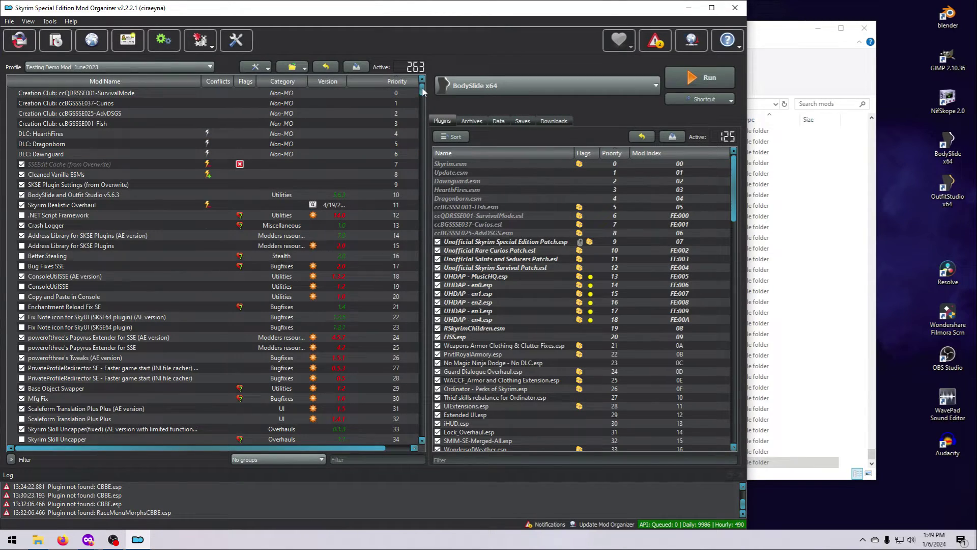
drag(423, 90, 422, 443)
click(32, 431)
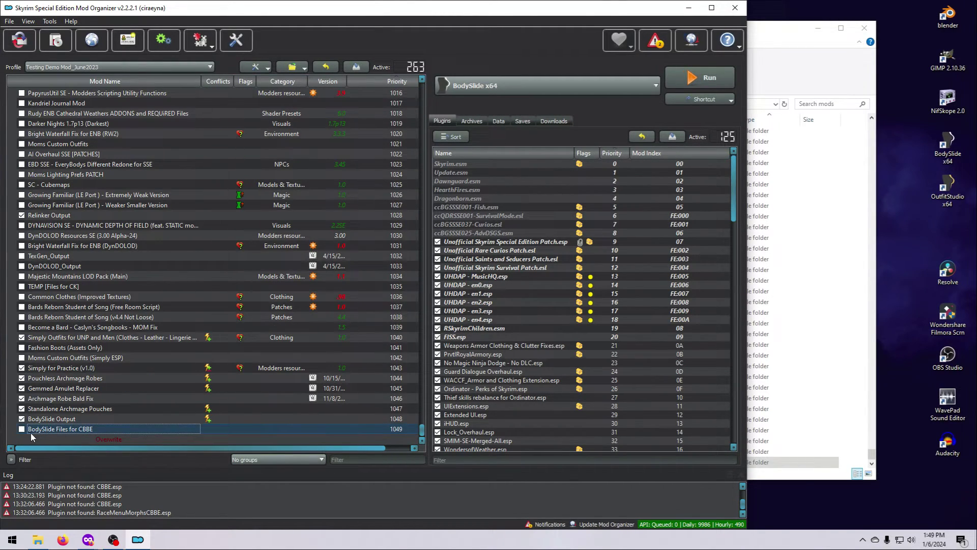
click(22, 429)
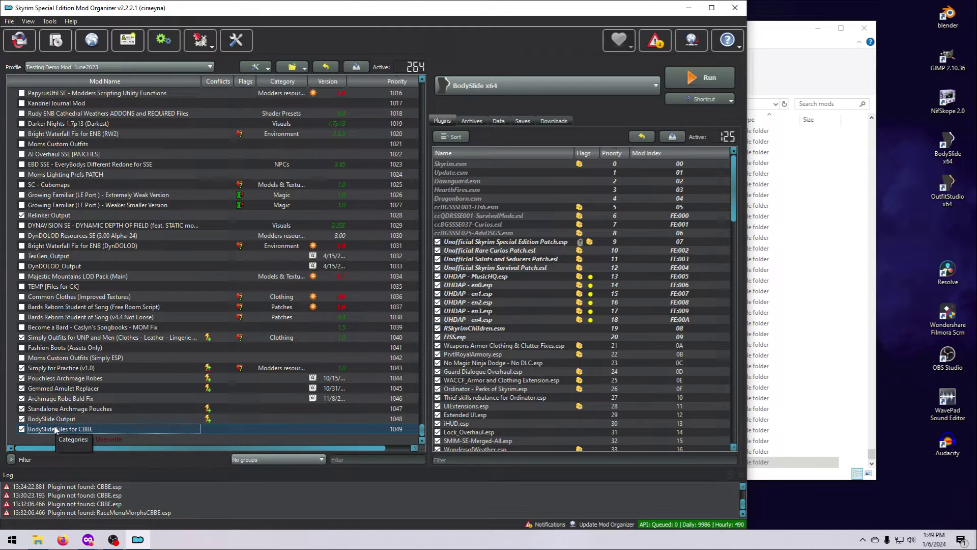
Move the BodySlide Files for CBBE mod up the load order by setting its priority to 11
drag(67, 433, 88, 367)
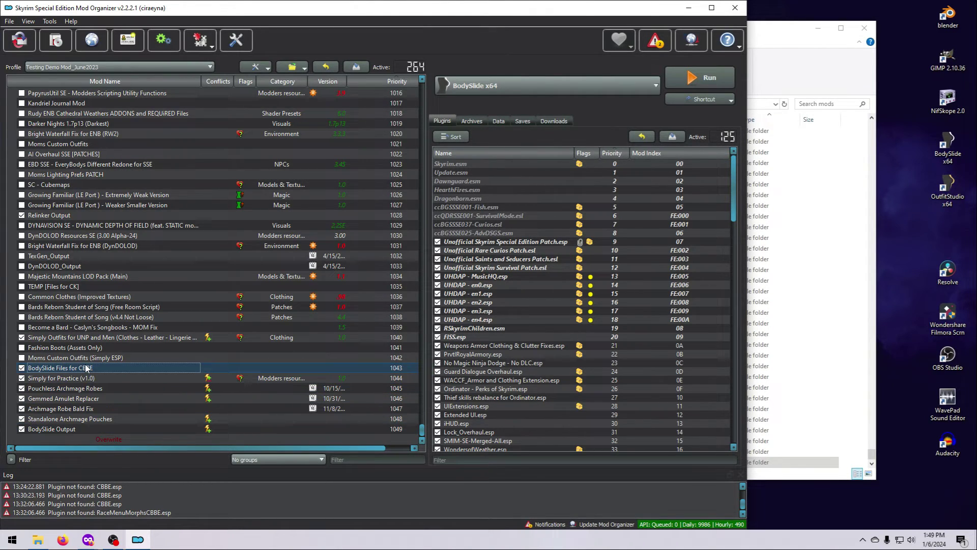
double_click(401, 369)
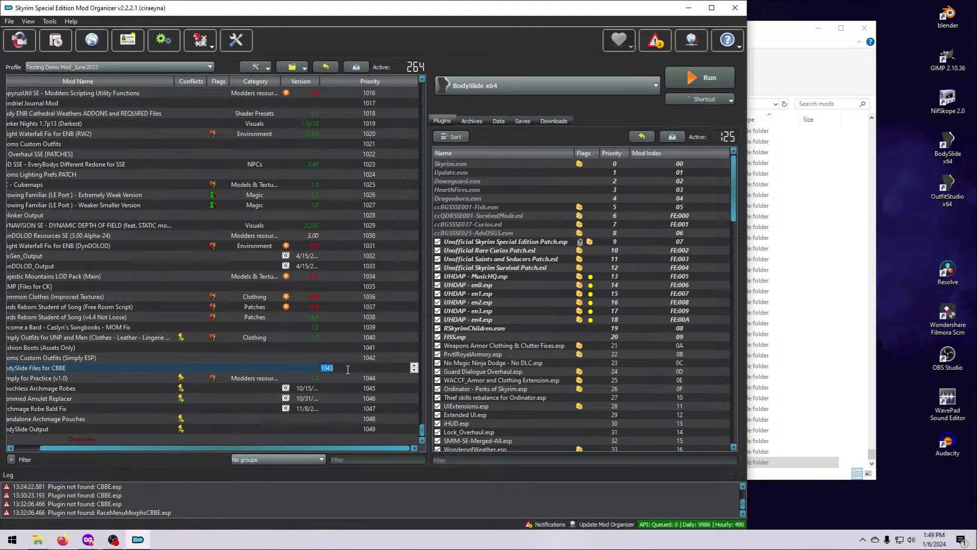
text(11)
key(Return)
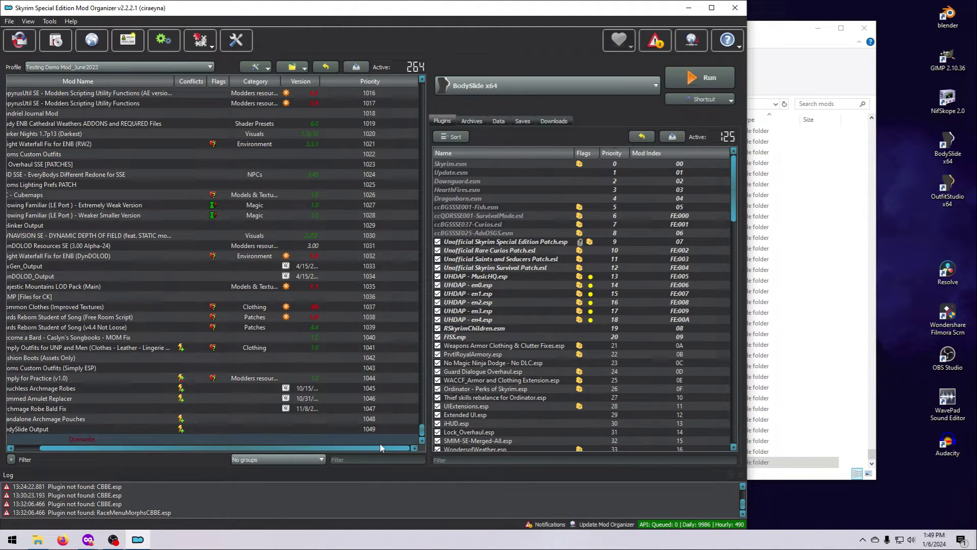
drag(381, 448, 346, 449)
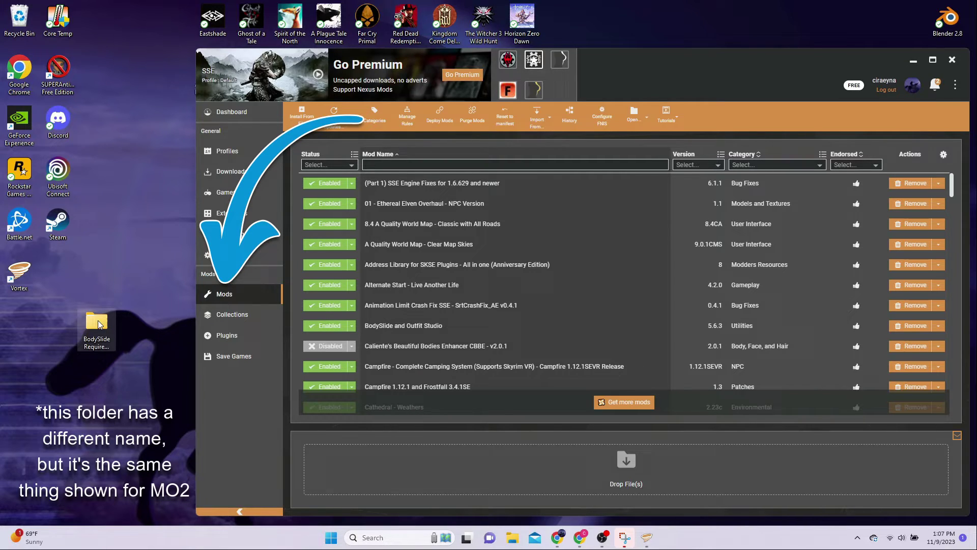
In Vortex, install the desktop's BodySlide Required Files folder as a mod and rename it "BodySlide Required Files"
drag(98, 324, 615, 460)
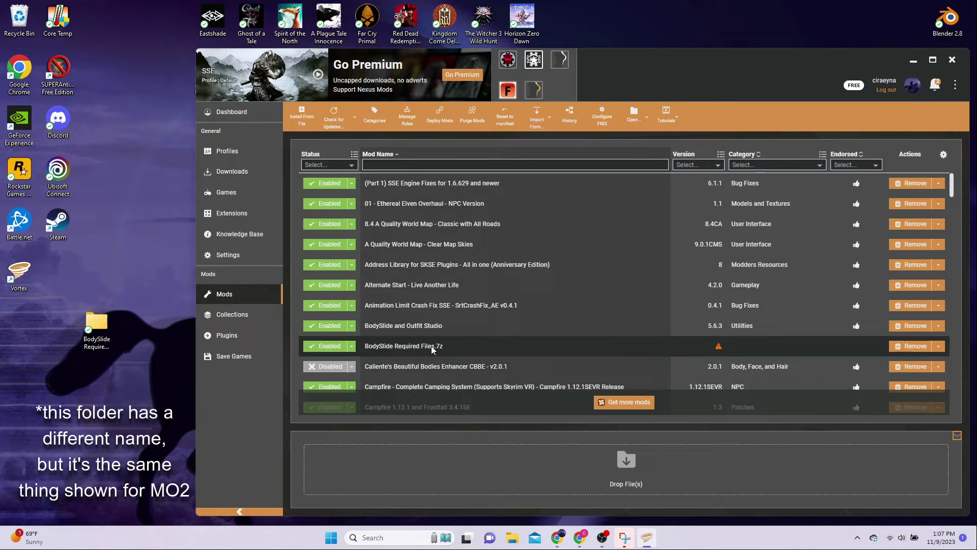
click(431, 348)
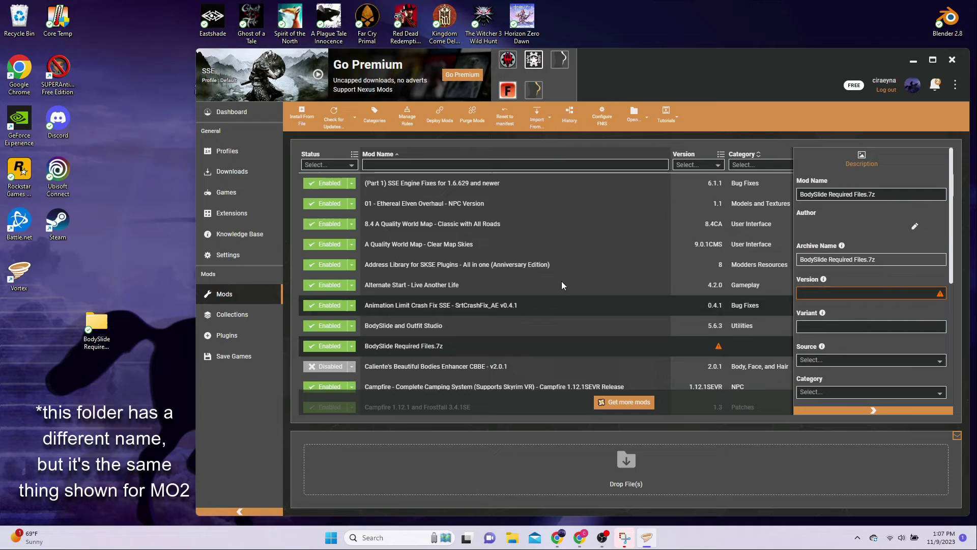
click(895, 194)
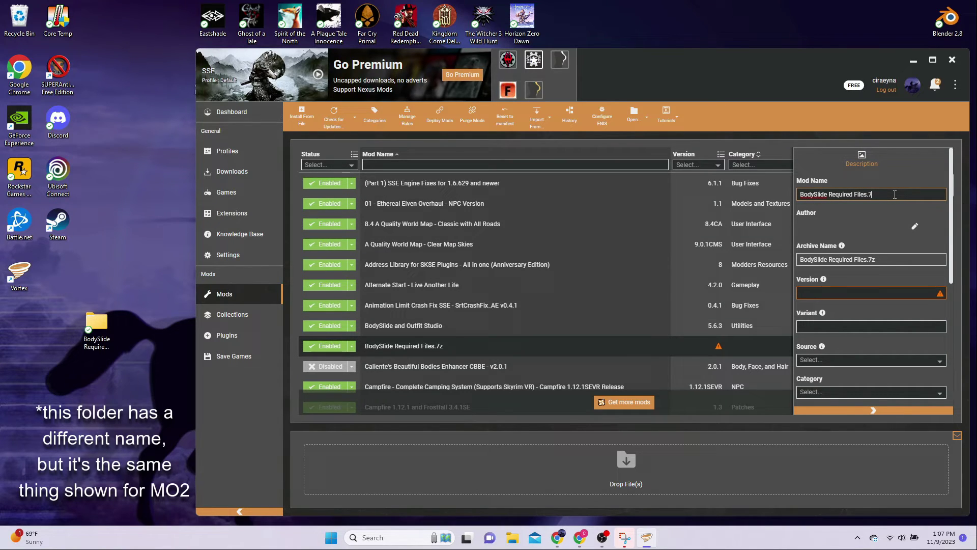
key(BackSpace)
key(BackSpace)
key(BackSpace)
click(872, 412)
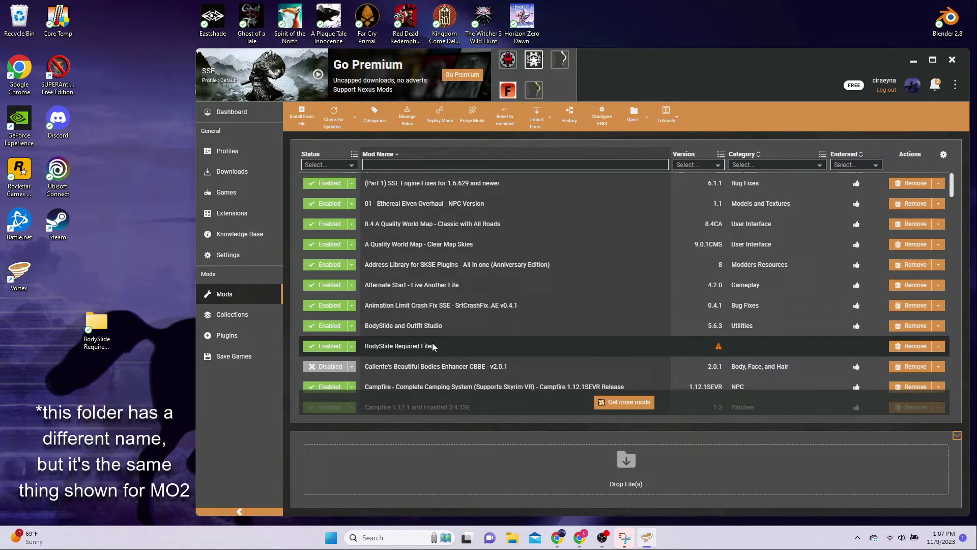
Launch BodySlide from the Vortex dashboard, set Outfit/Body to CBBE Body and view the available presets
click(255, 110)
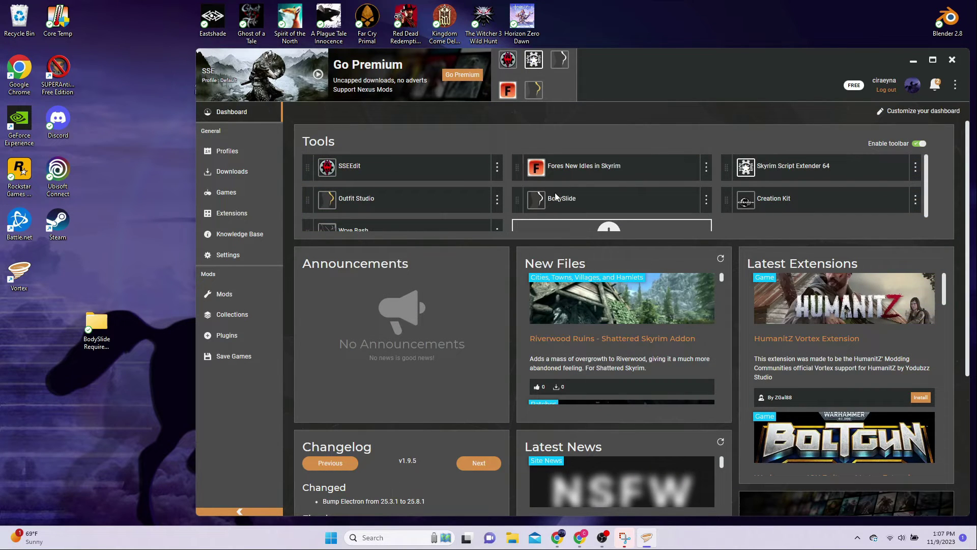
click(536, 201)
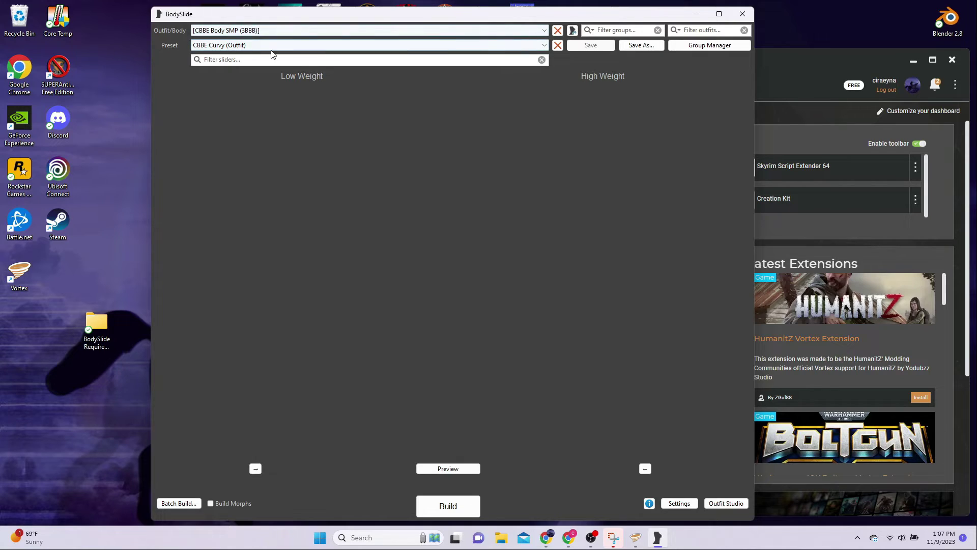
click(544, 31)
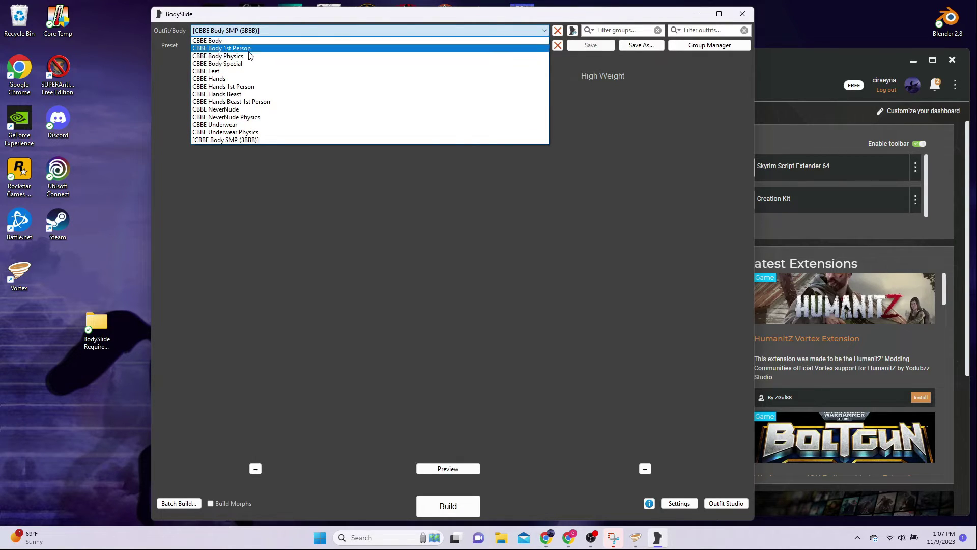
click(209, 41)
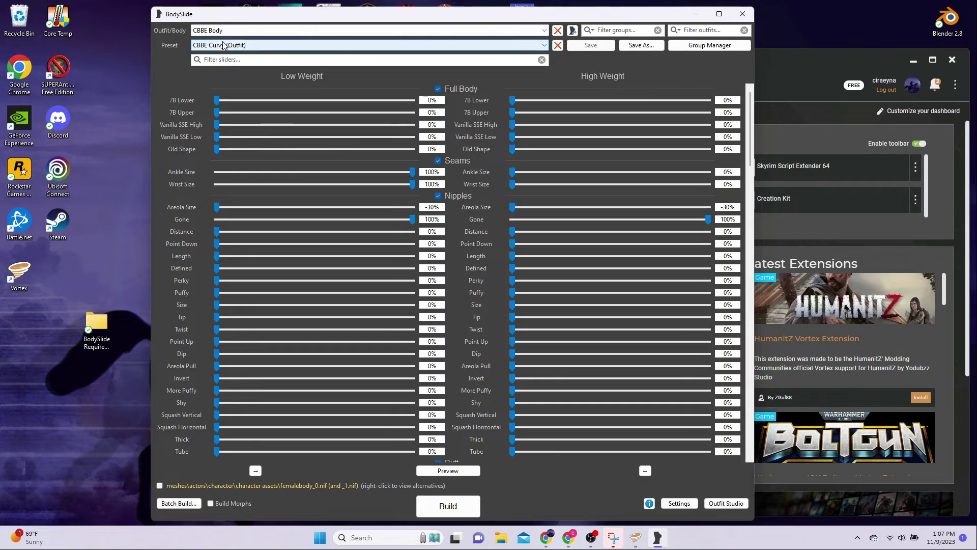
click(532, 47)
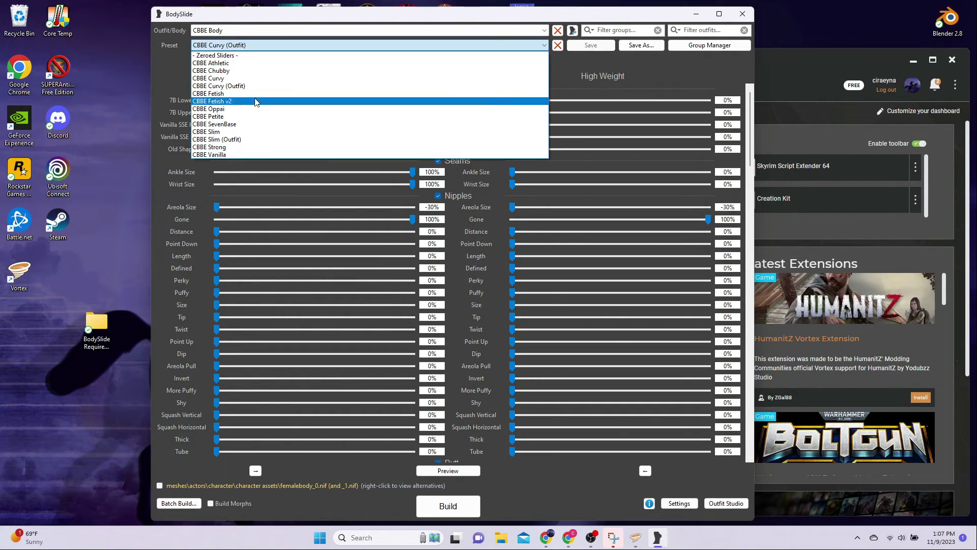
click(257, 43)
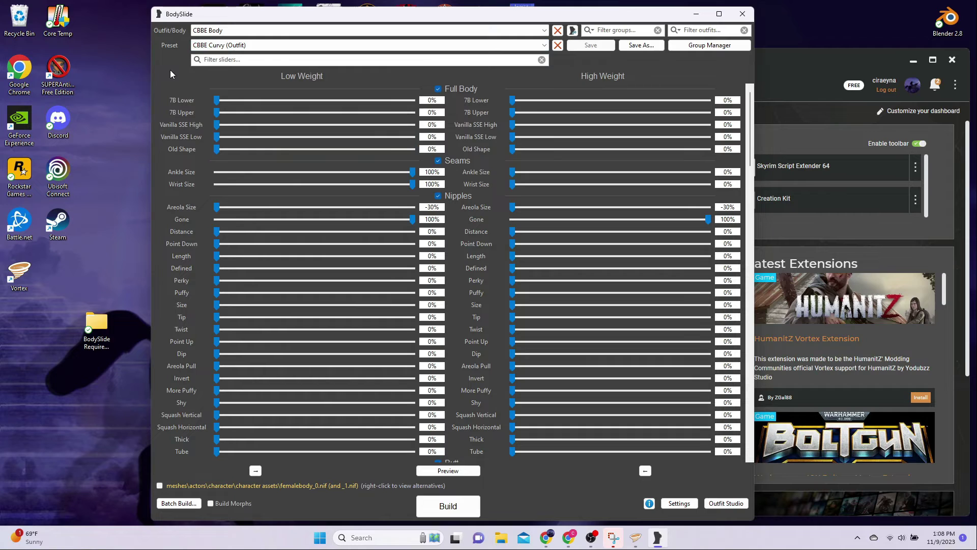